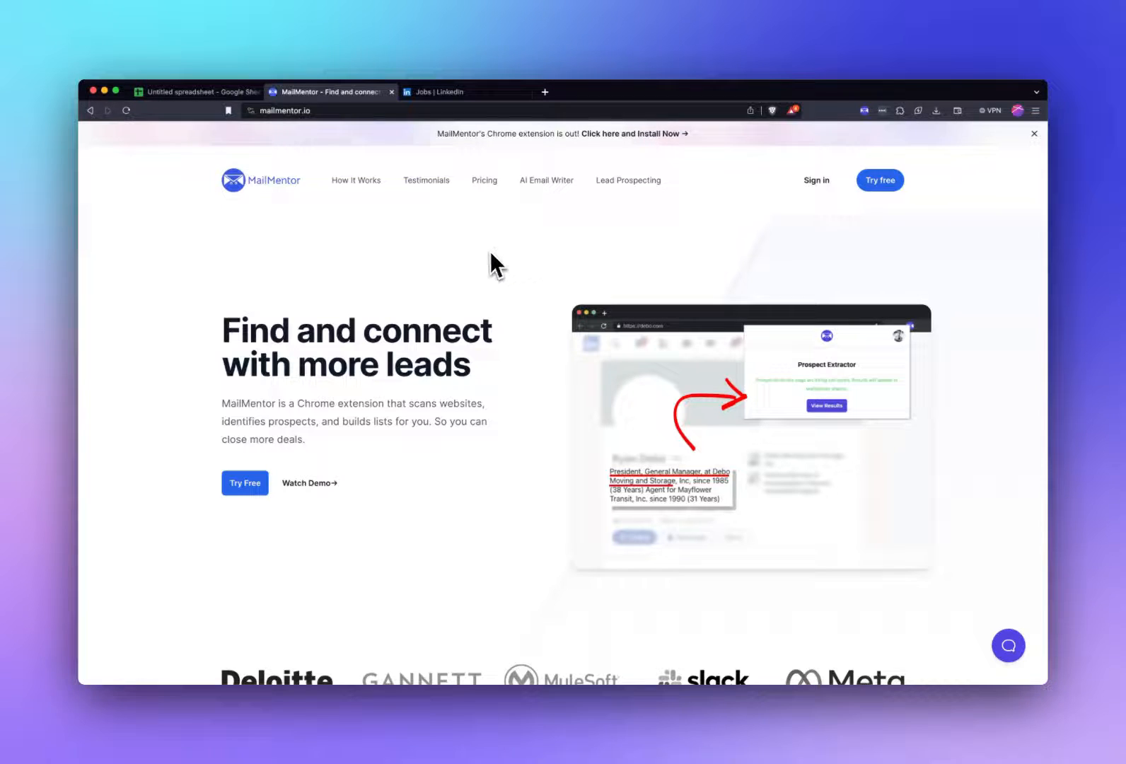
Step: Look over the MailMentor homepage and check the extension's Chrome Web Store listing, closing the listing when done
scroll(483, 264, "down", 4)
scroll(481, 264, "up", 4)
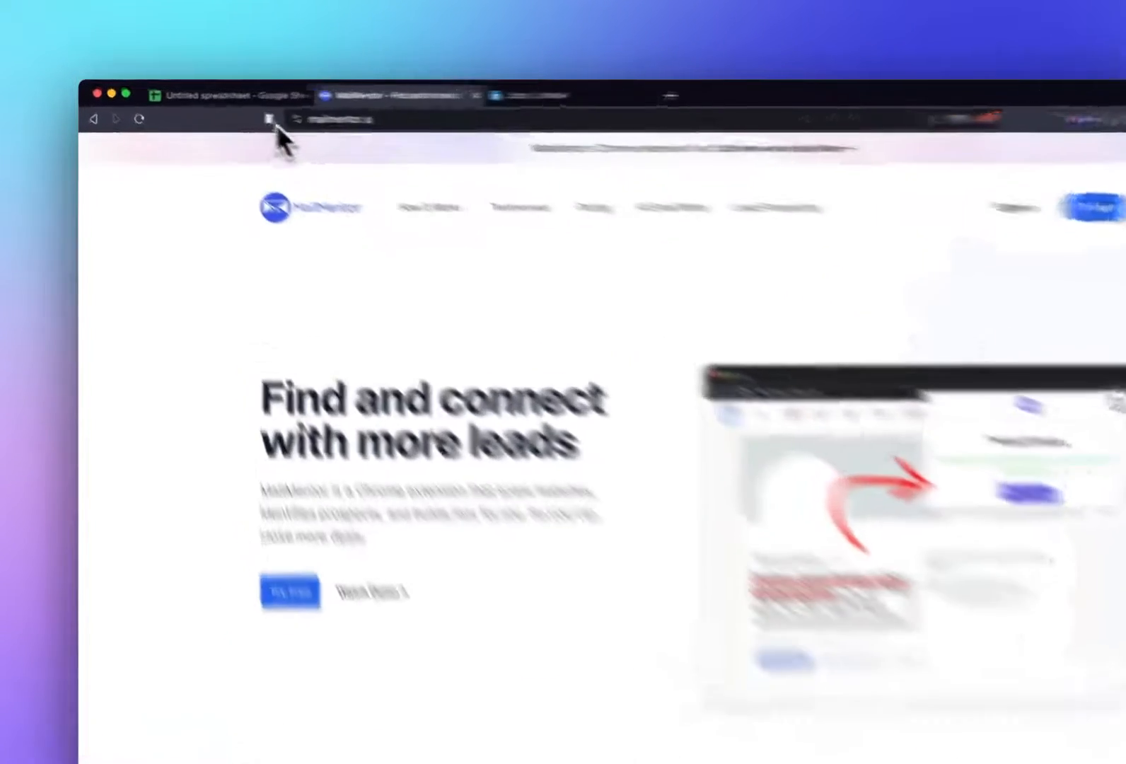
left_click(261, 97)
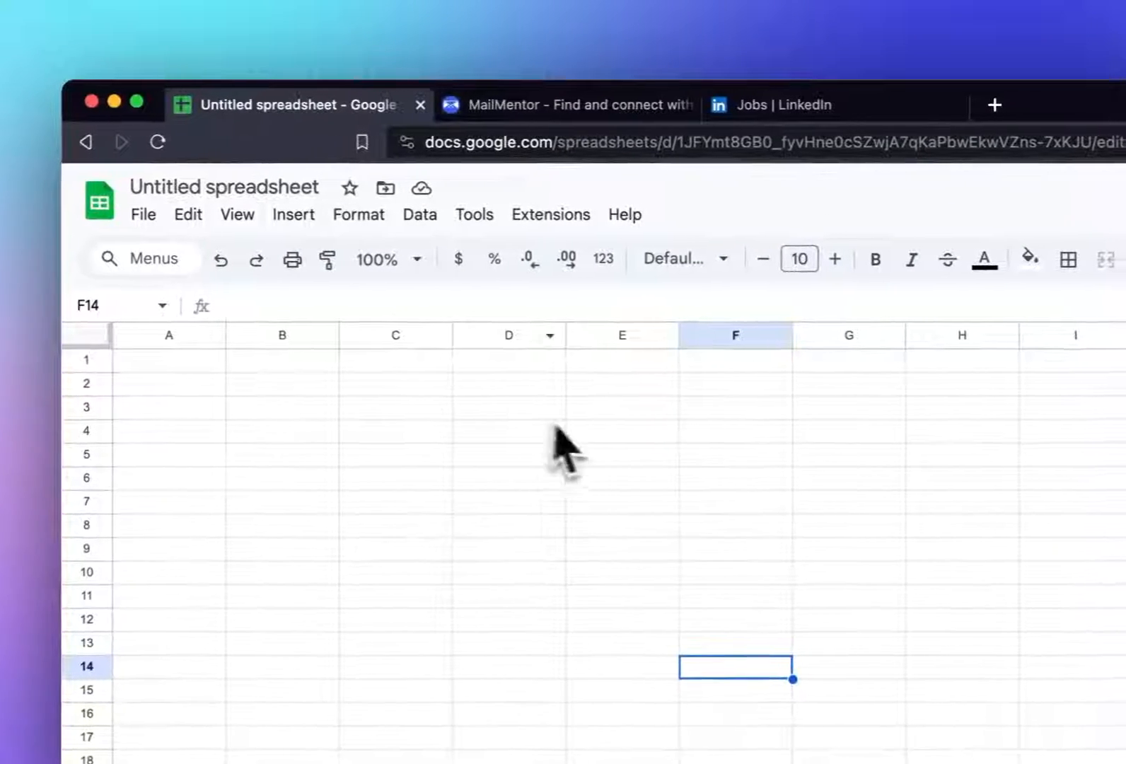
left_click(530, 106)
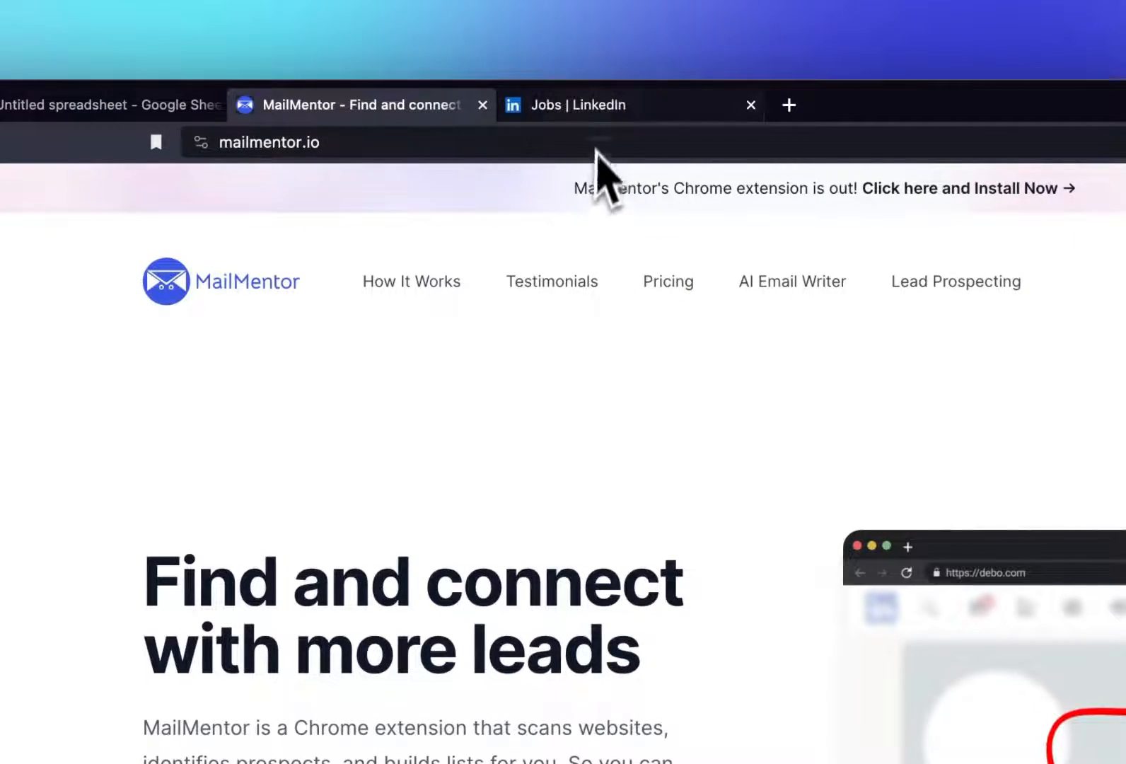
left_click(598, 106)
left_click(410, 107)
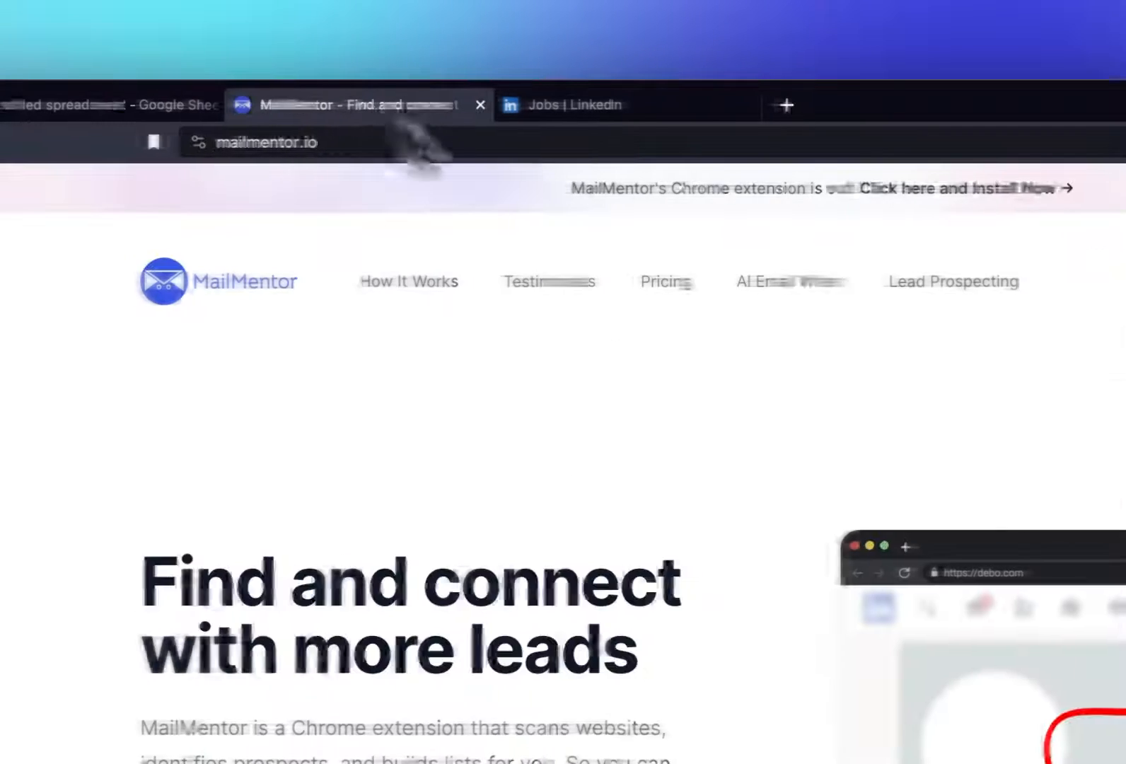
left_click(750, 188)
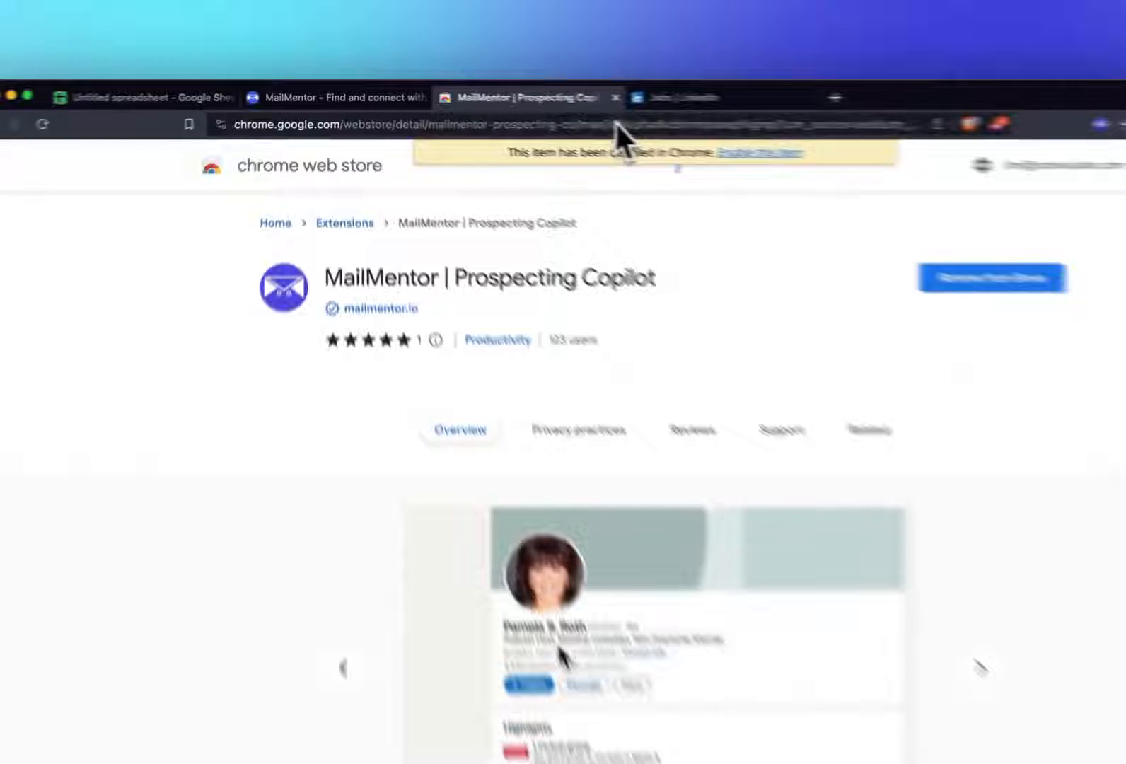
left_click(615, 97)
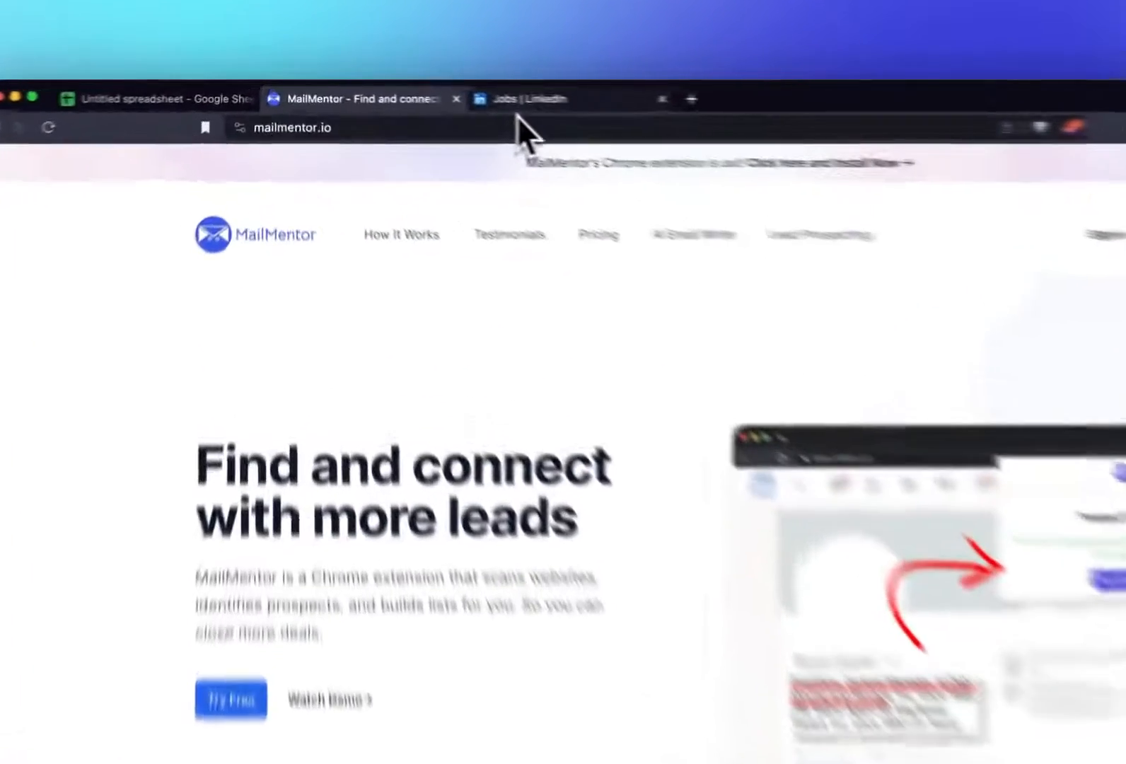
Step: Switch to LinkedIn Jobs and search for "nodejs developer" positions
left_click(433, 92)
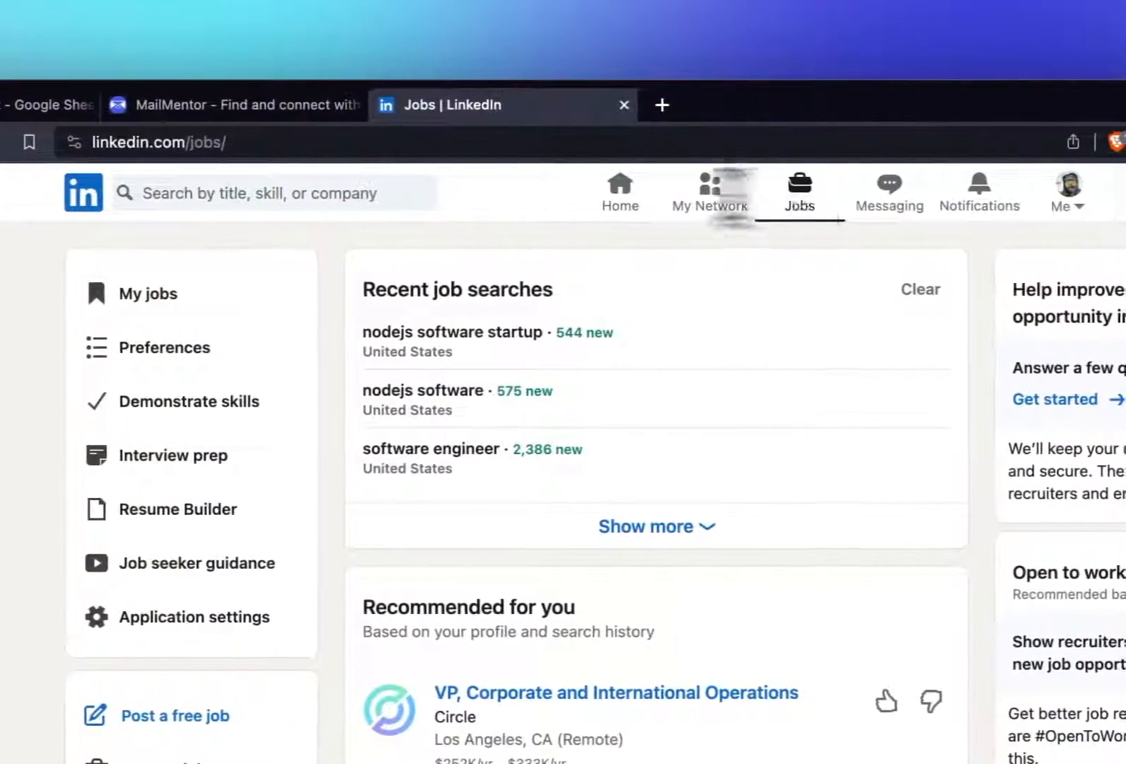
left_click(322, 193)
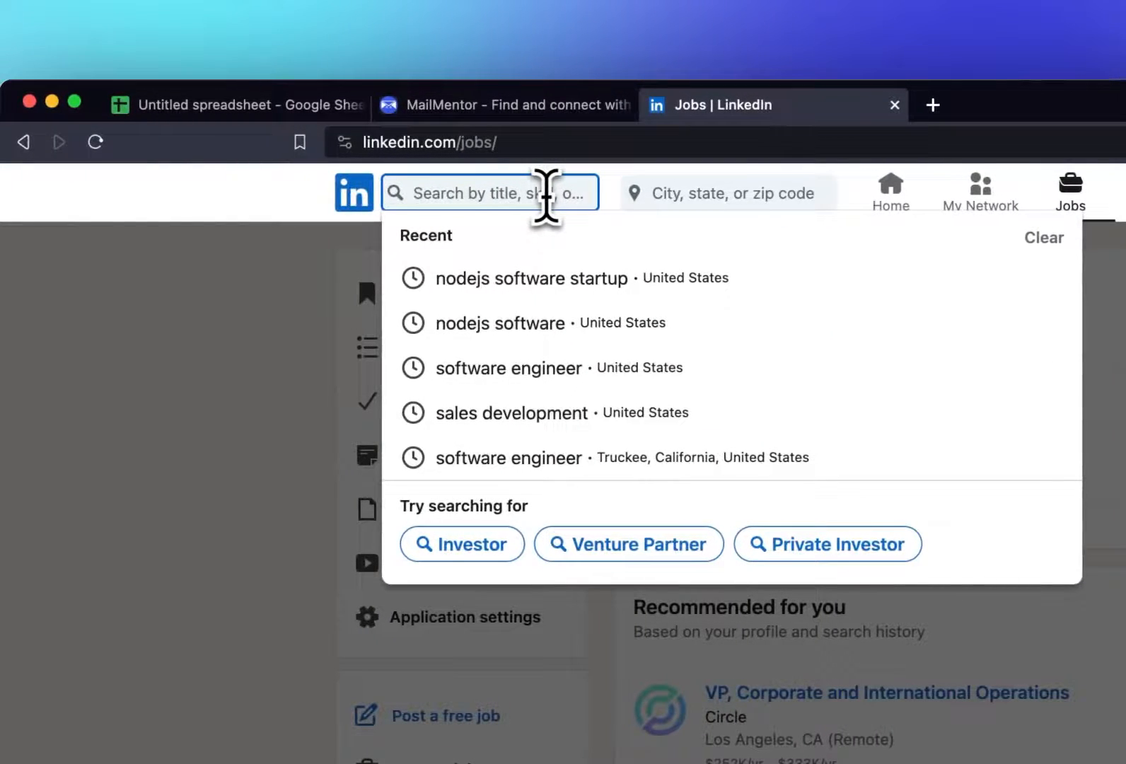
type("no")
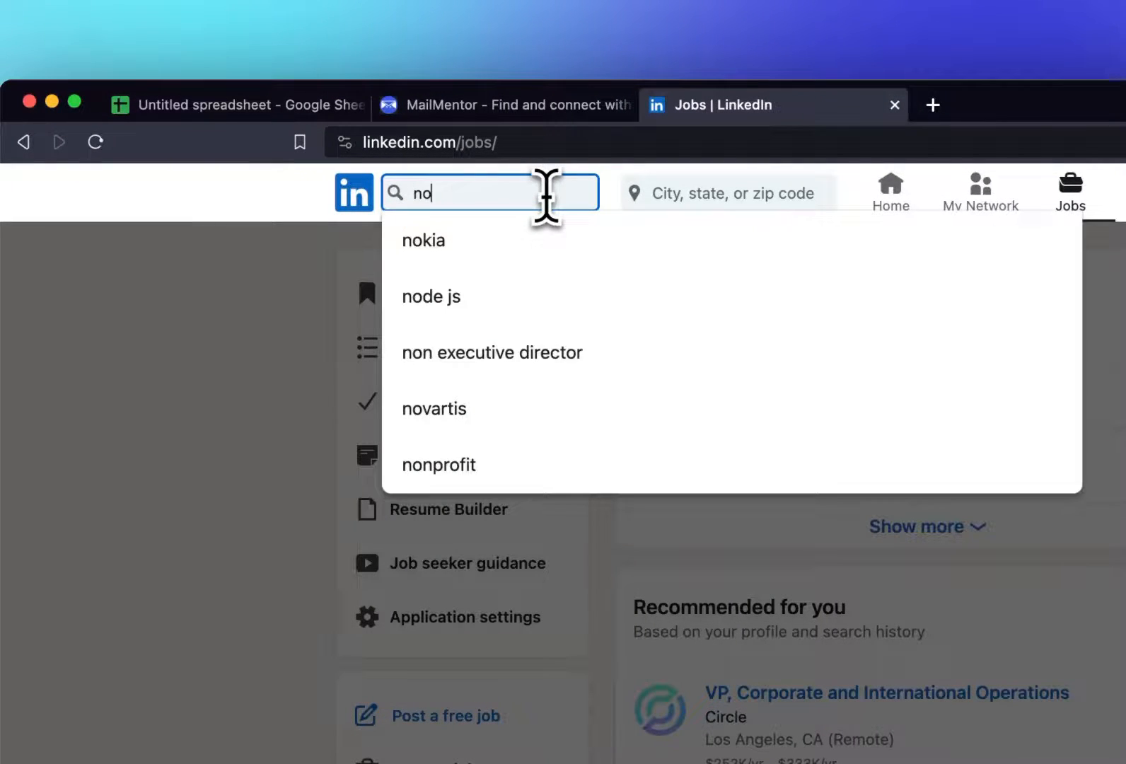
type("d")
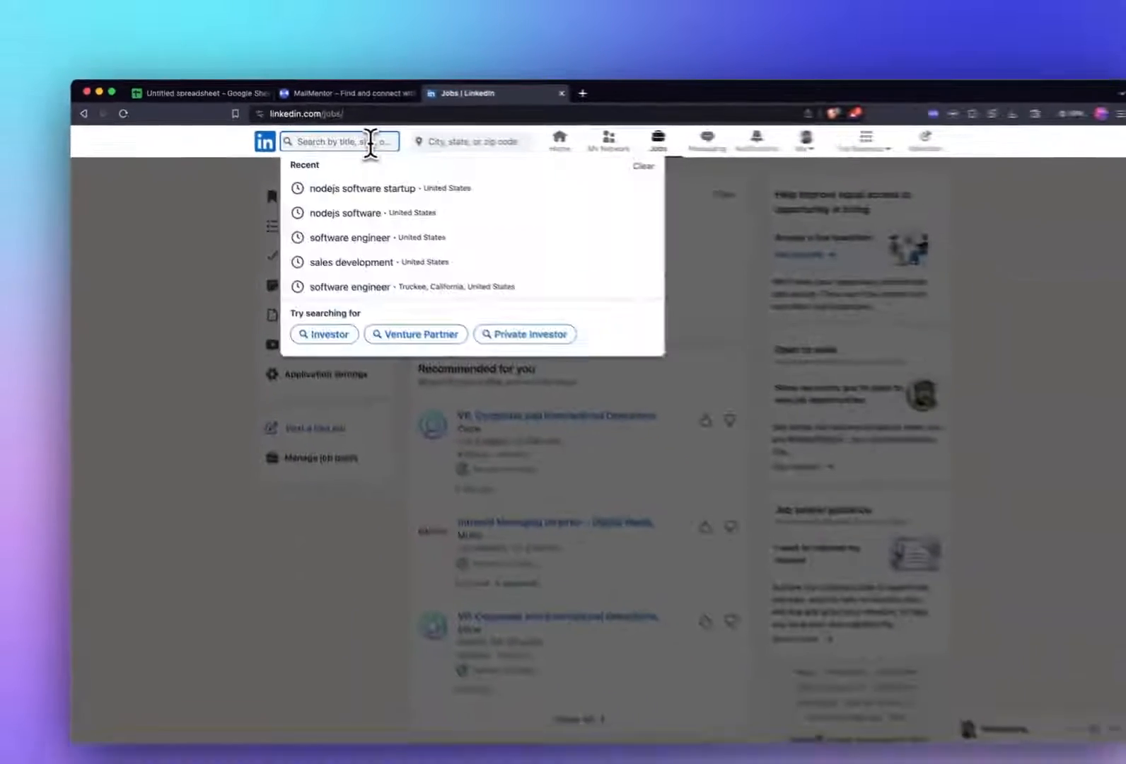
type("ejs")
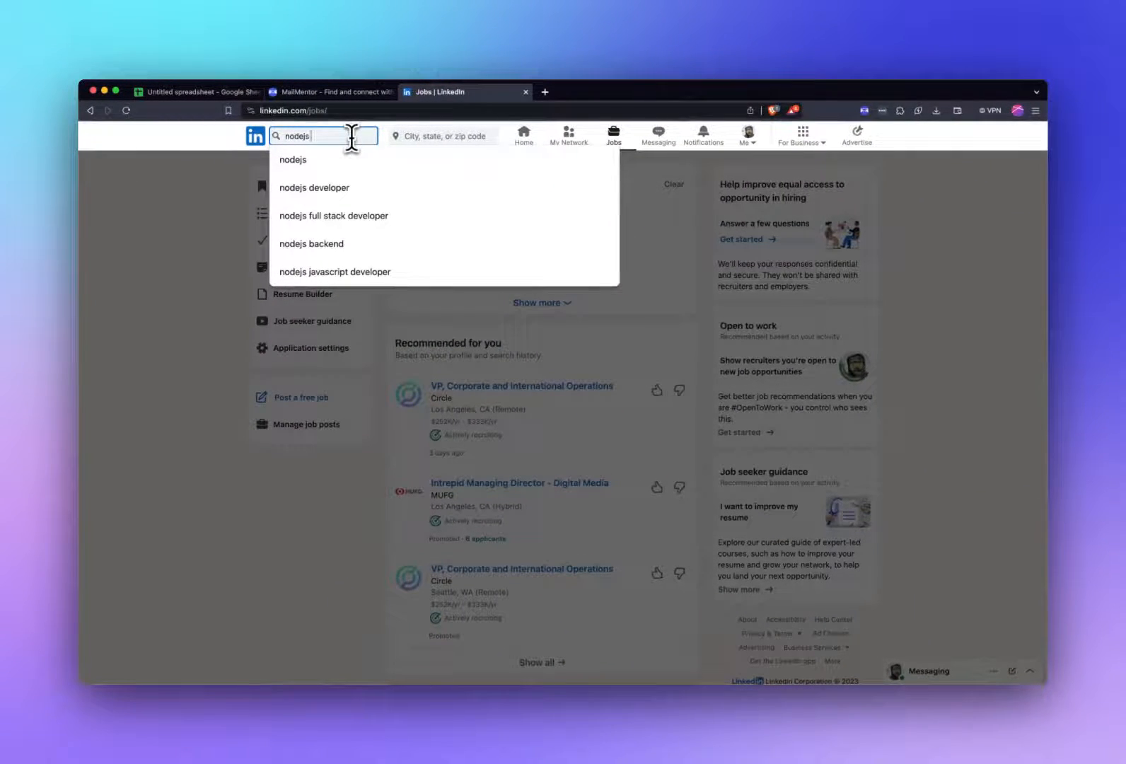
type(" developer")
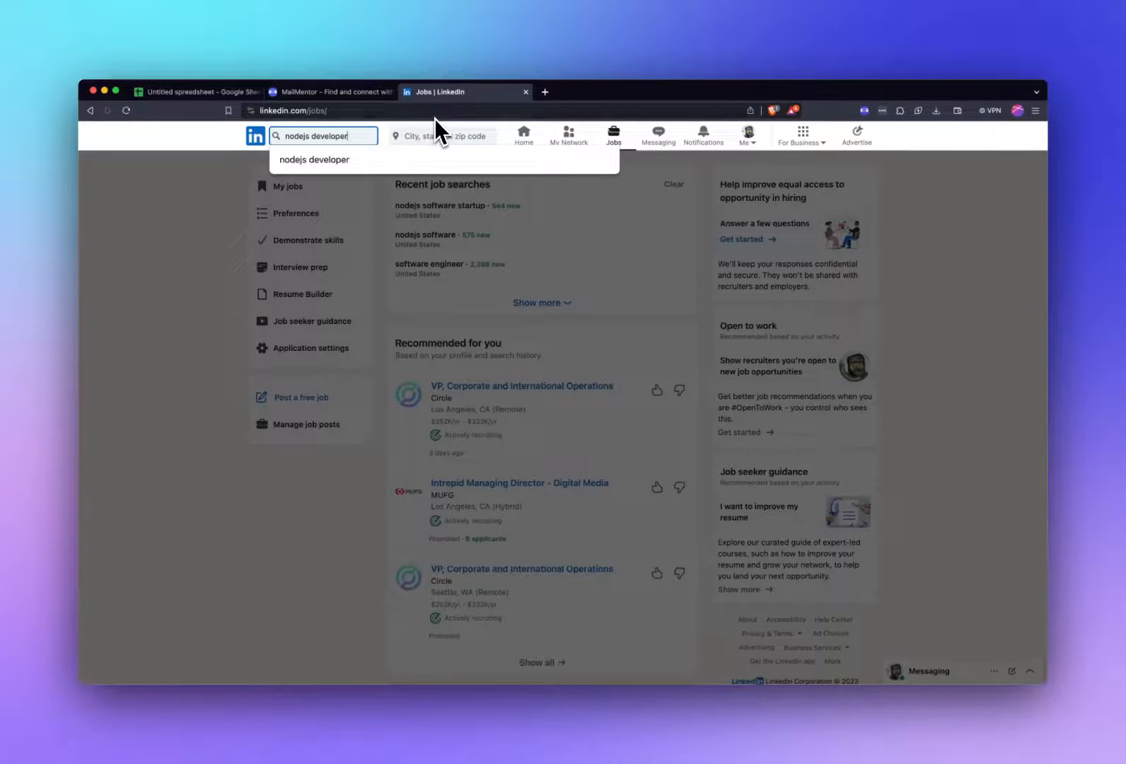
key("Return")
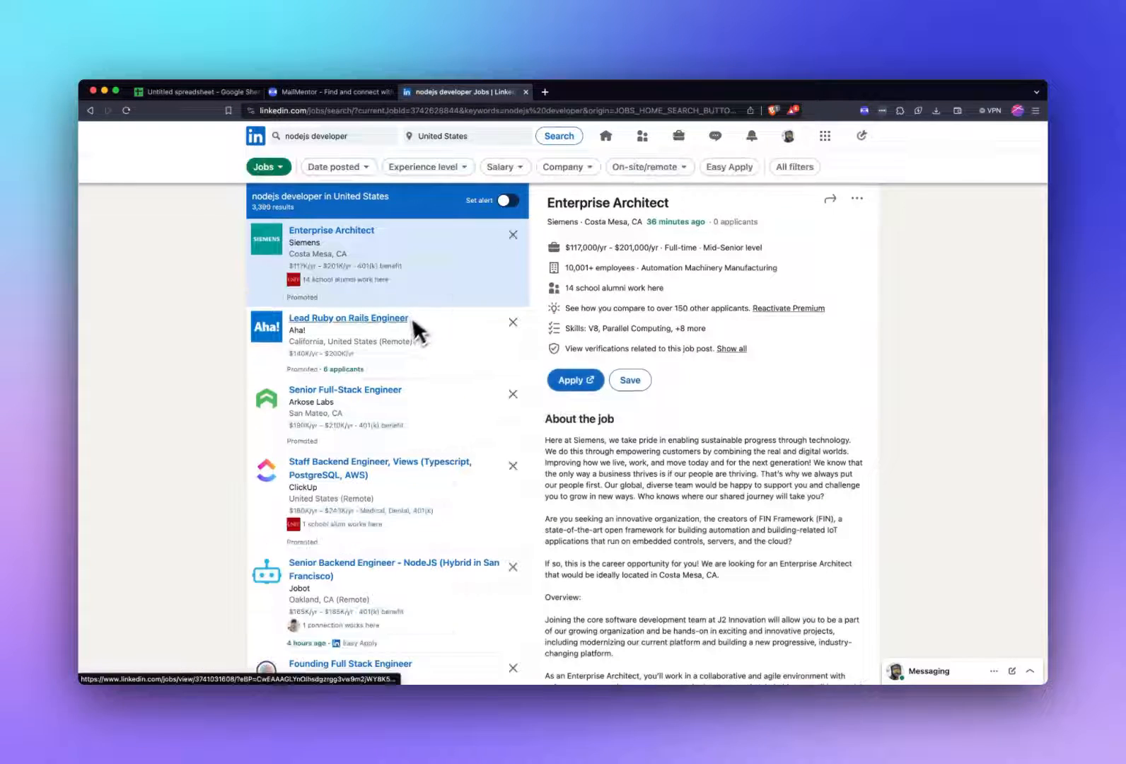
Step: Browse the job results, open the Senior Full-Stack Engineer posting from Arkose Labs and read through its description
scroll(472, 414, "down", 4)
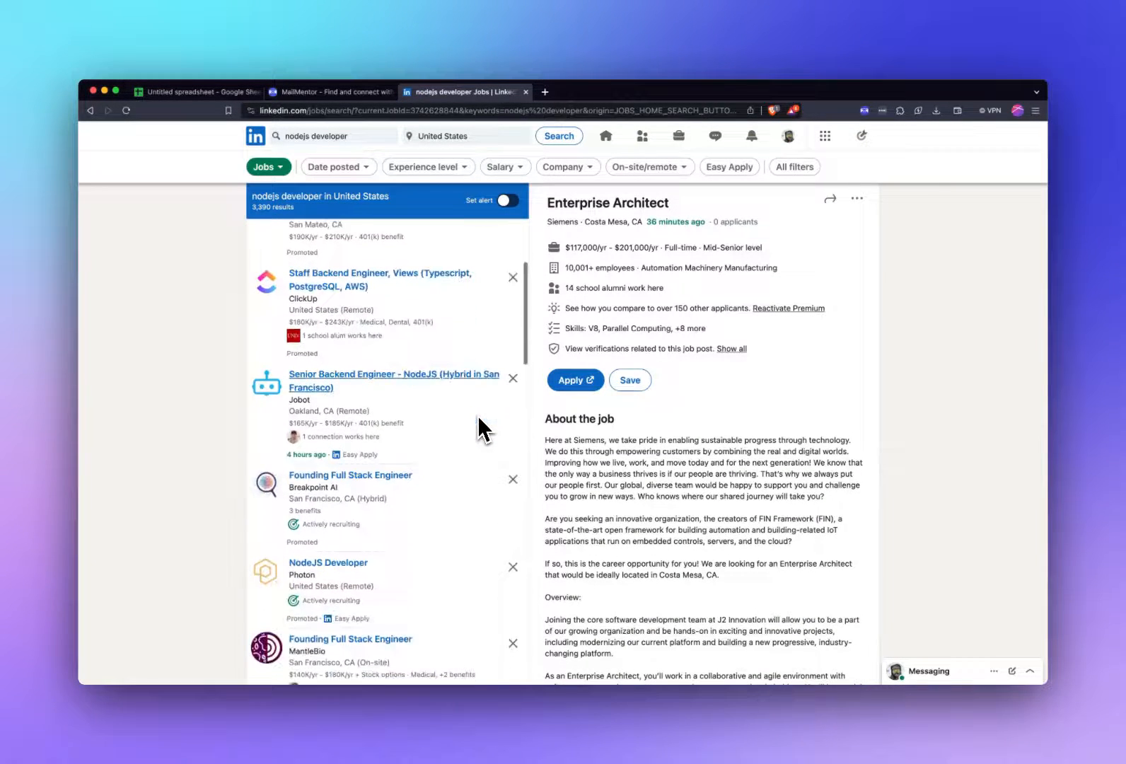
scroll(478, 427, "up", 4)
scroll(701, 481, "down", 4)
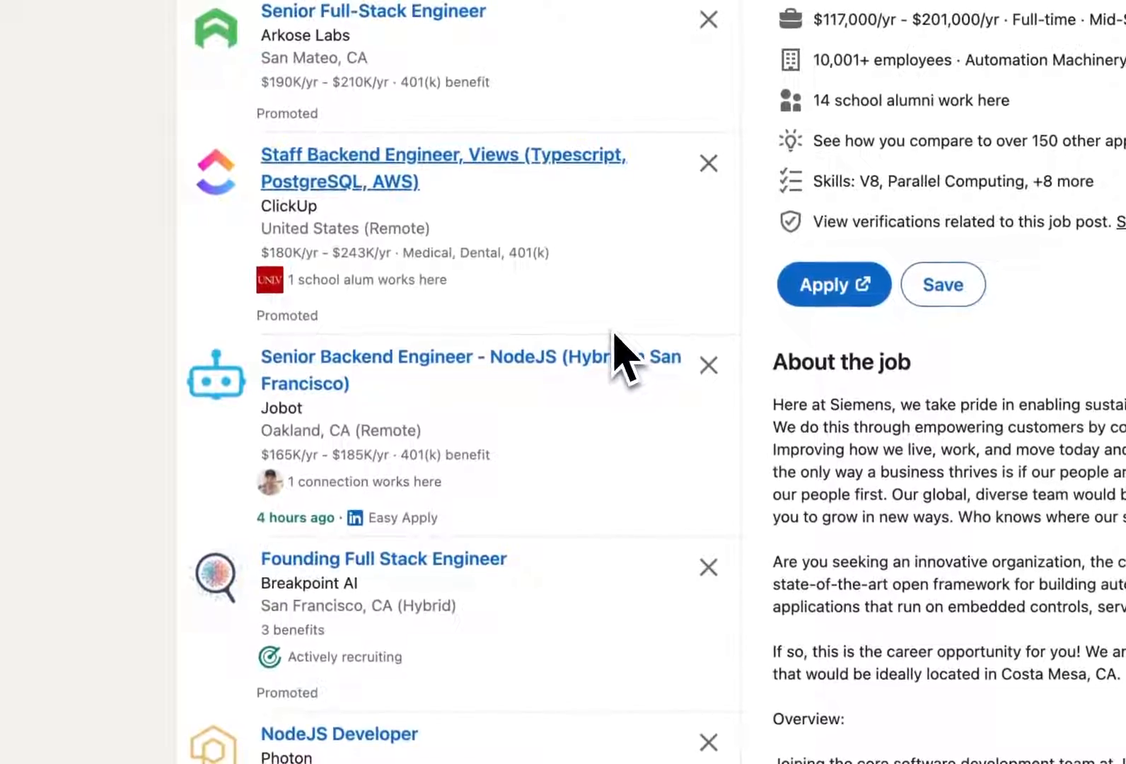
scroll(622, 357, "up", 4)
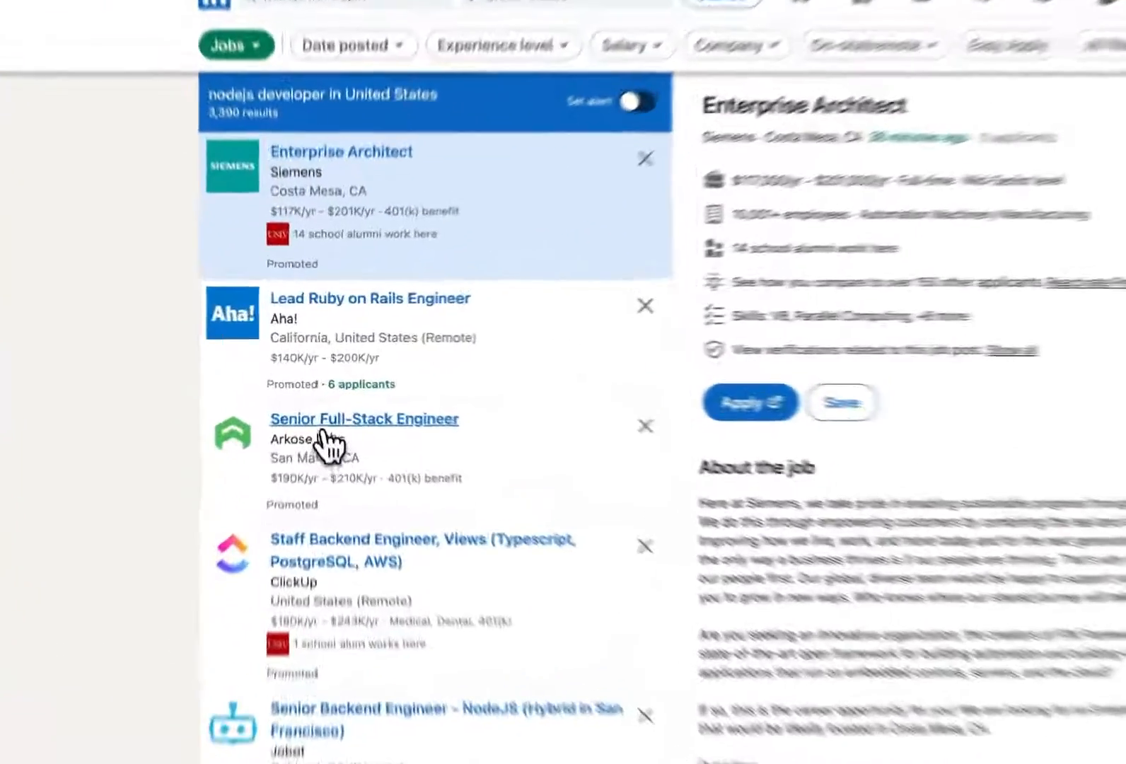
left_click(329, 412)
scroll(598, 541, "down", 20)
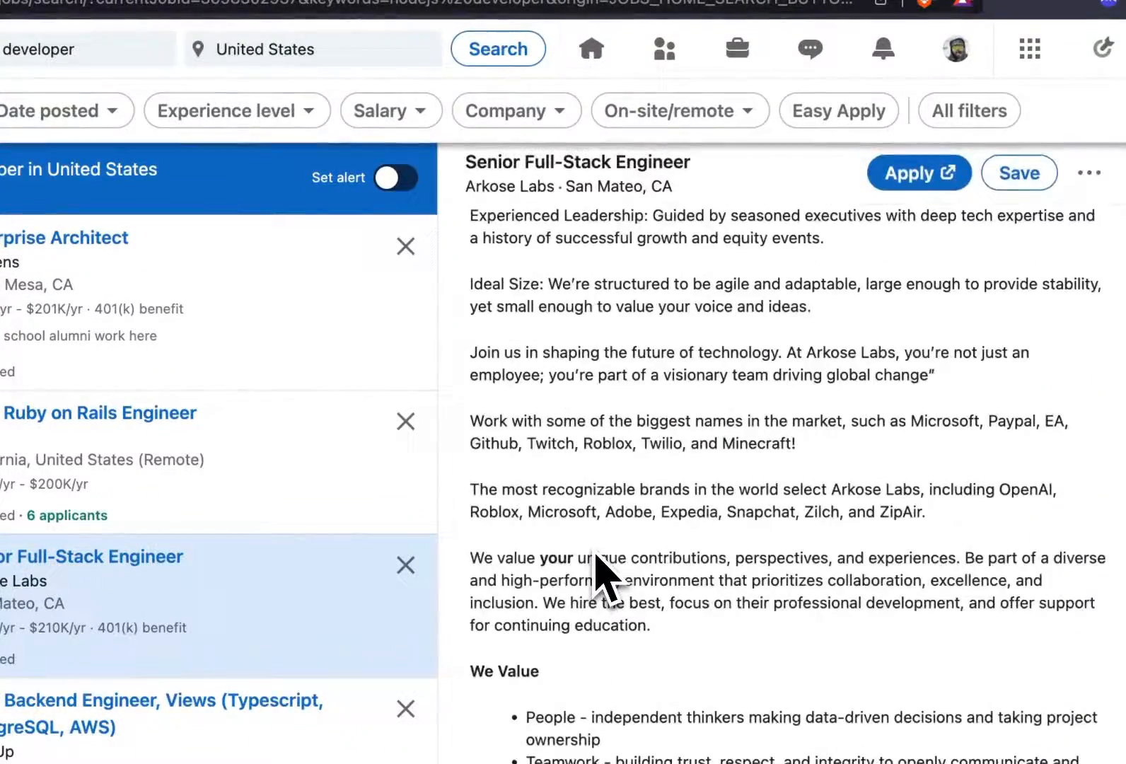
scroll(596, 556, "up", 20)
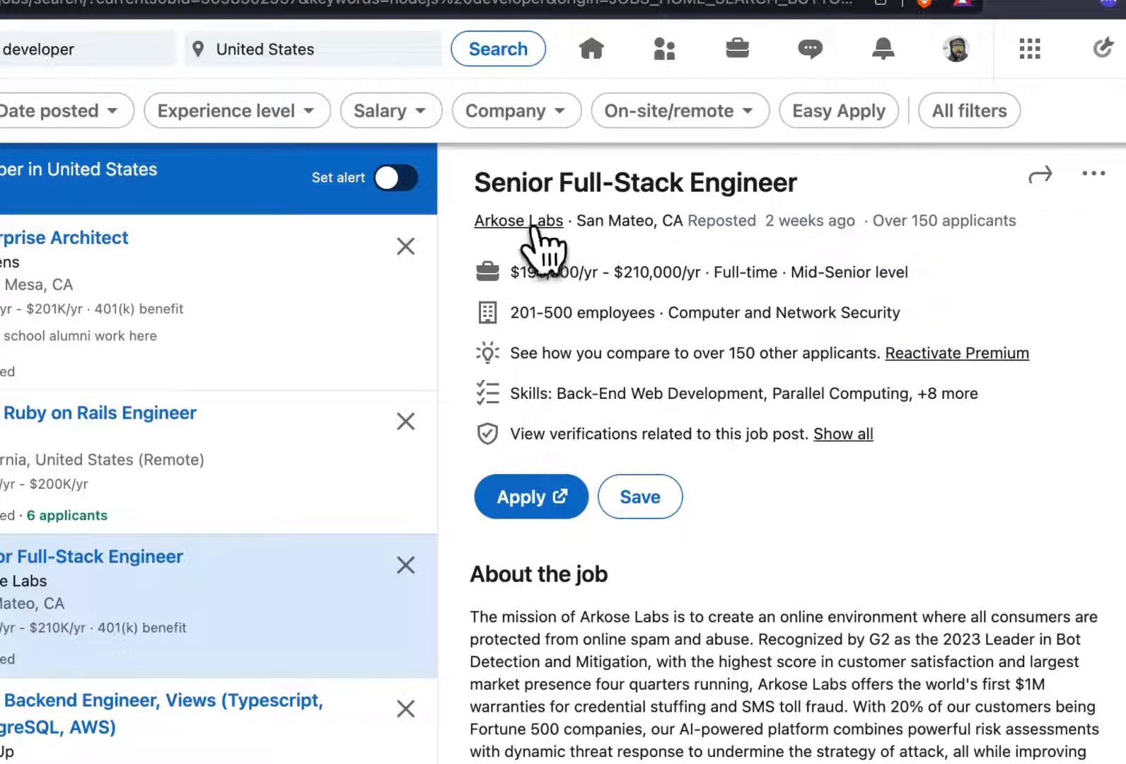
Step: Go to the Arkose Labs company page and browse its employees for a decision maker
left_click(525, 224)
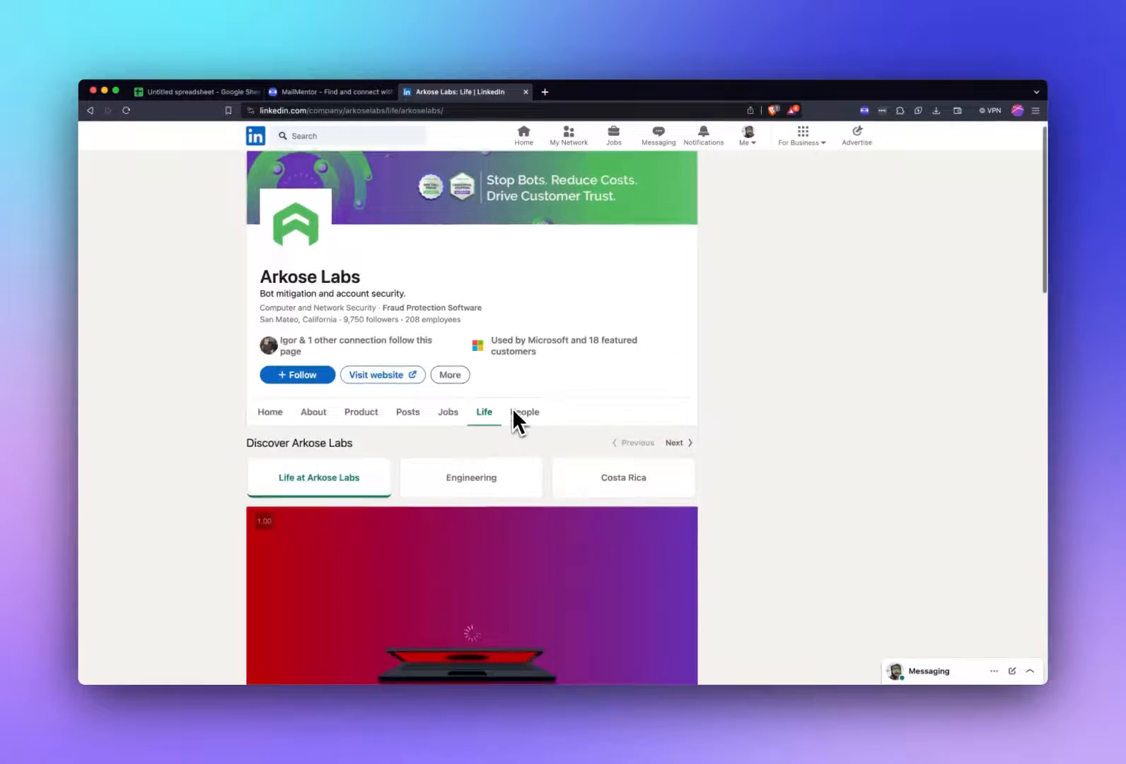
scroll(512, 409, "down", 2)
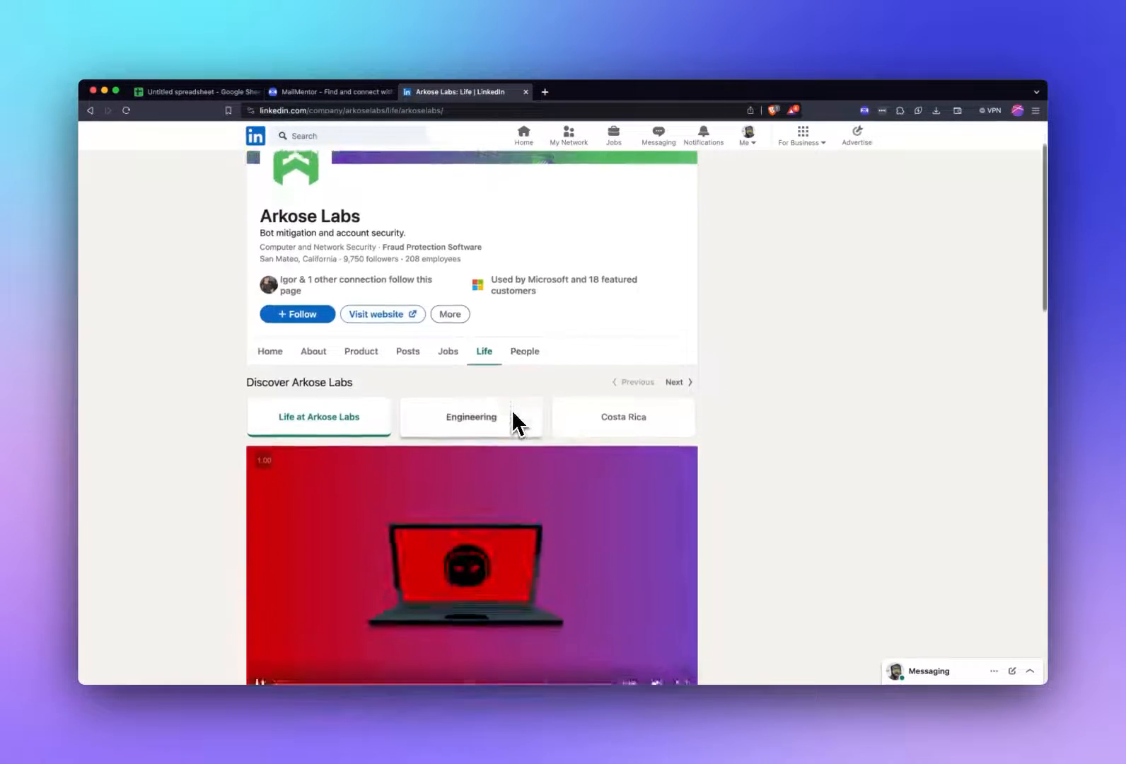
left_click(530, 353)
scroll(506, 327, "down", 3)
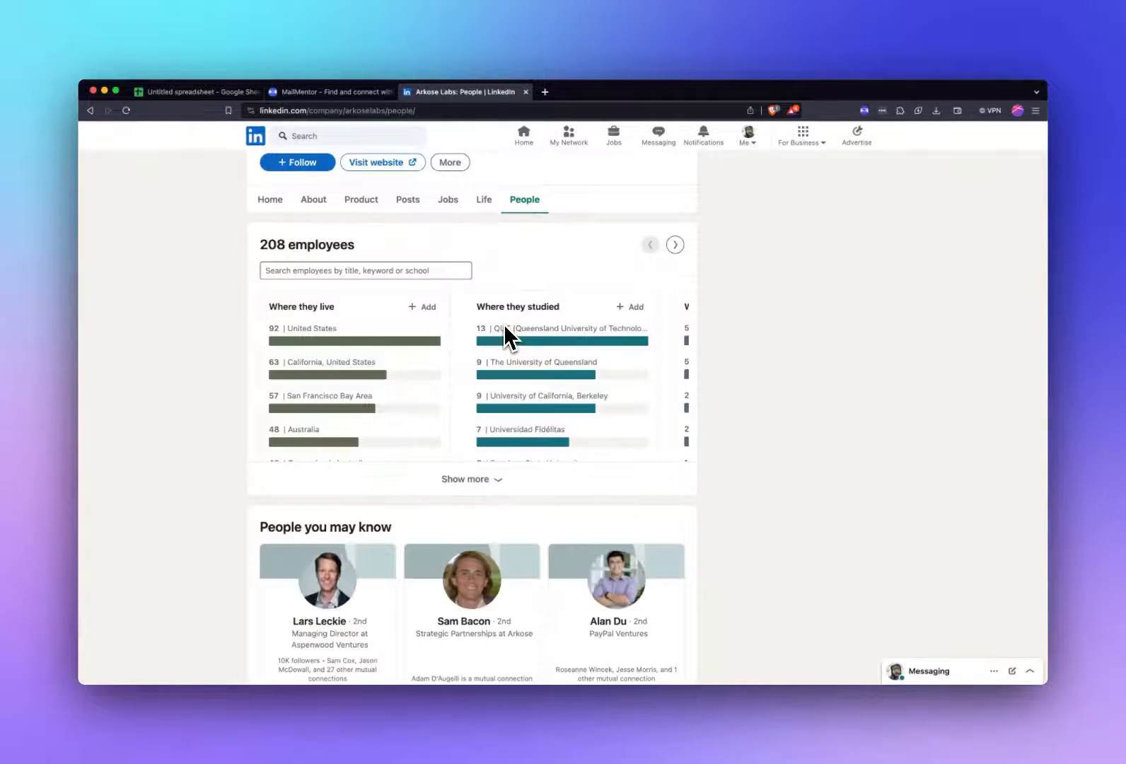
scroll(568, 509, "down", 10)
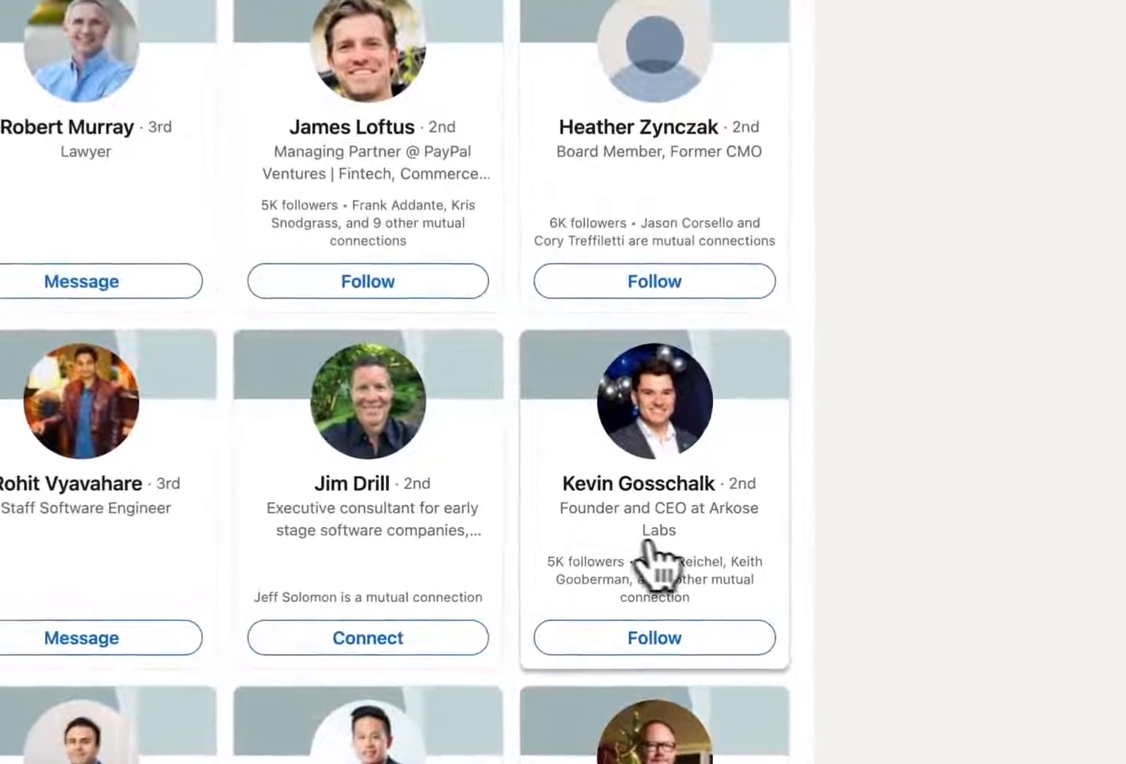
Step: Open the profile of the Founder and CEO at Arkose Labs and extract the prospect with the MailMentor extension
left_click(684, 518)
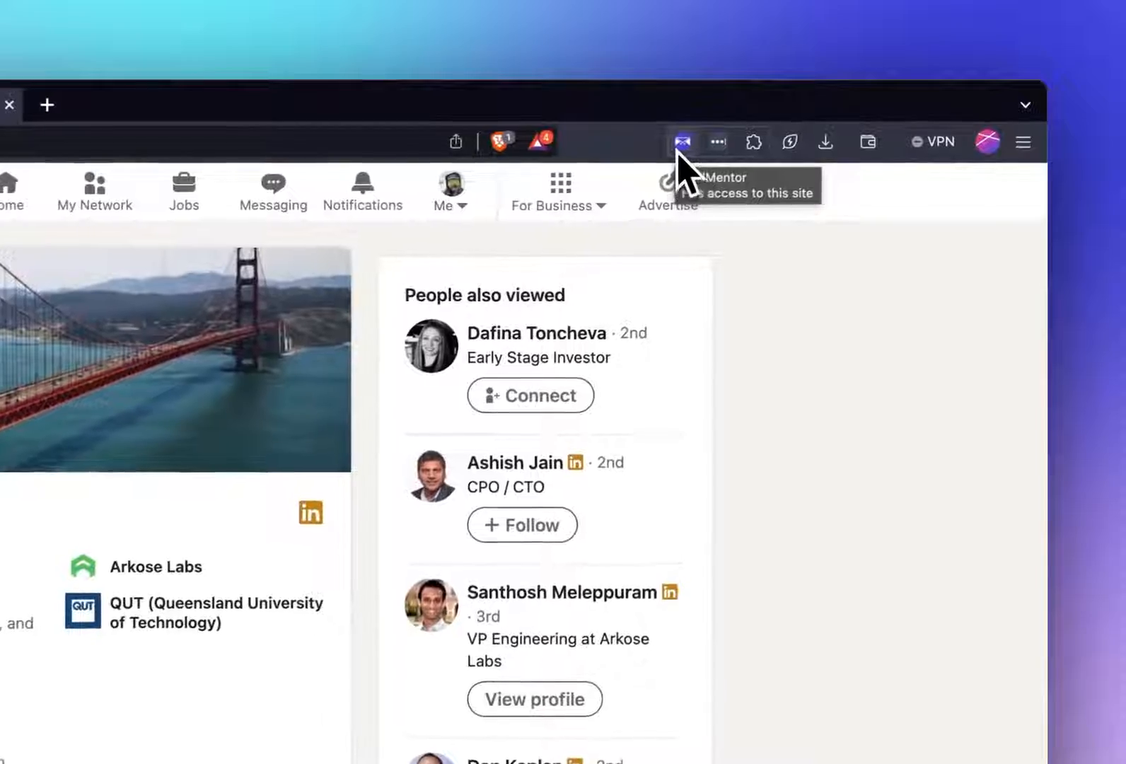
left_click(863, 112)
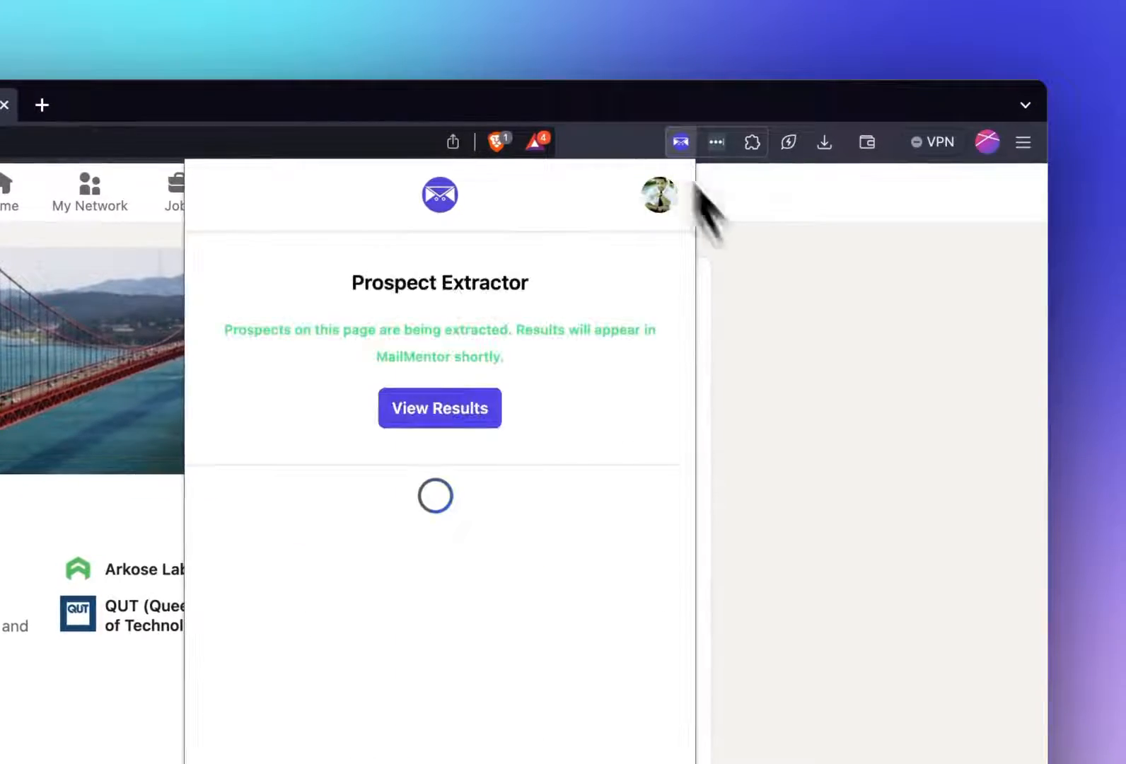
left_click(702, 205)
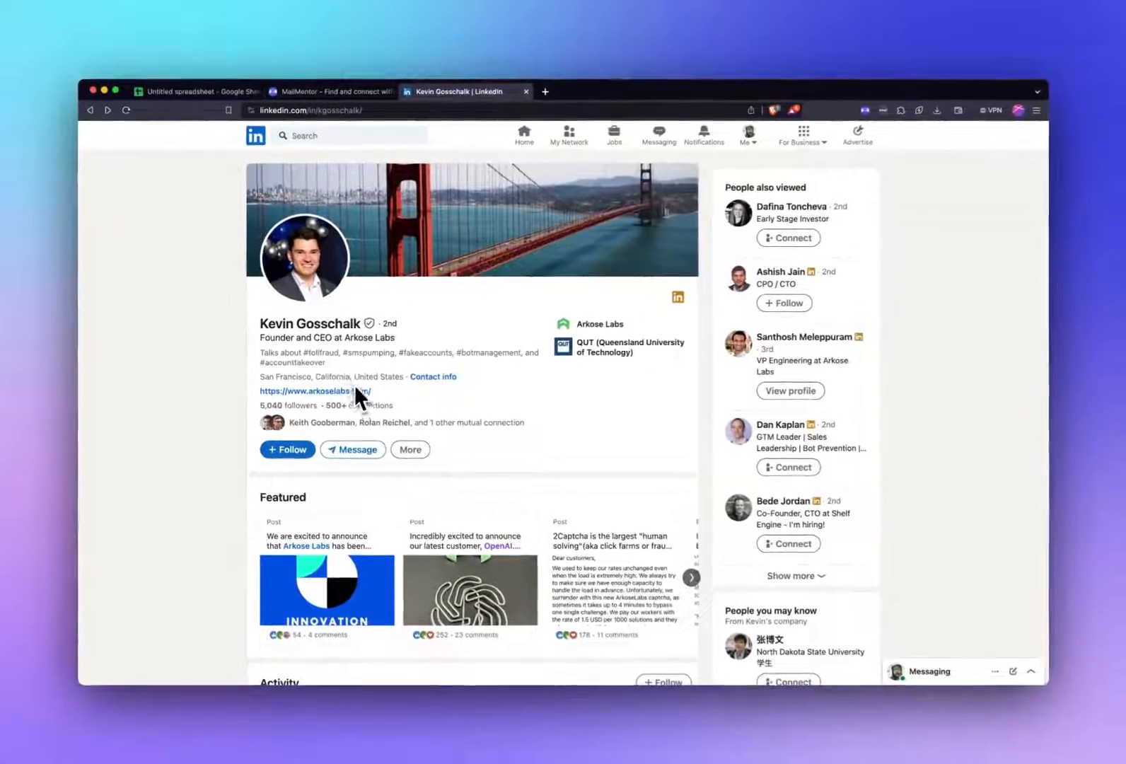
Step: Return from the CEO's profile through the company pages to the nodejs developer job results and browse the list
left_click(91, 110)
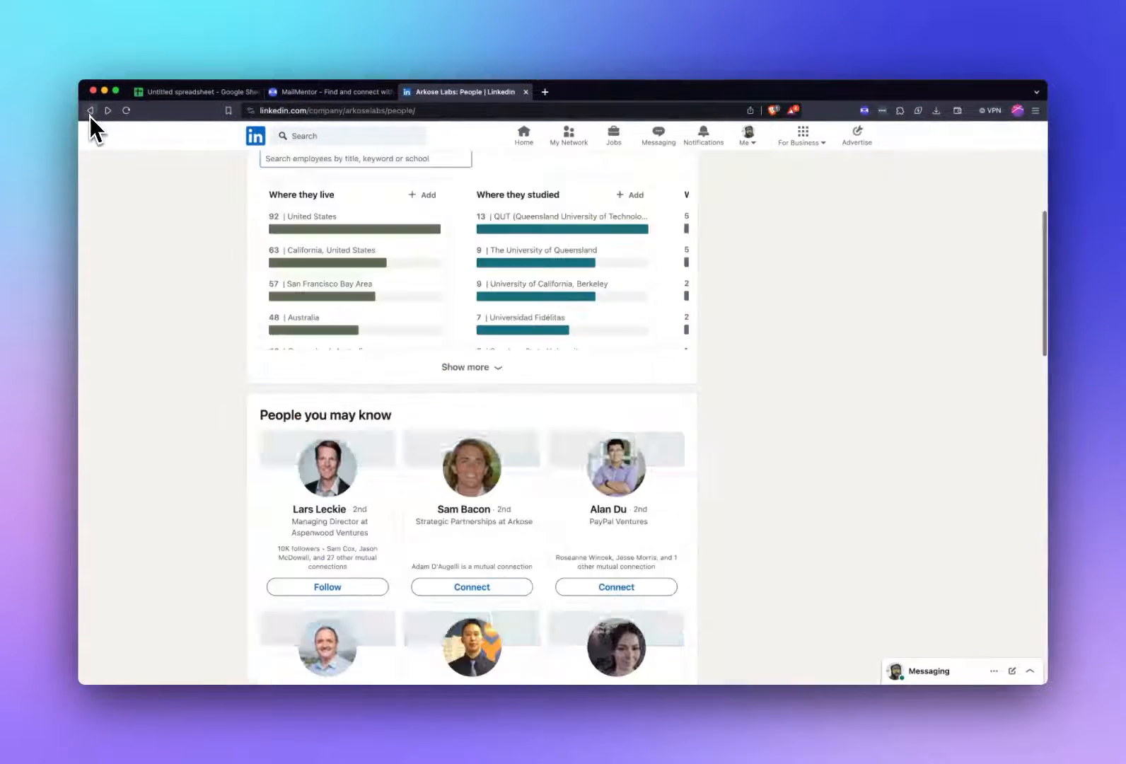
scroll(600, 524, "down", 2)
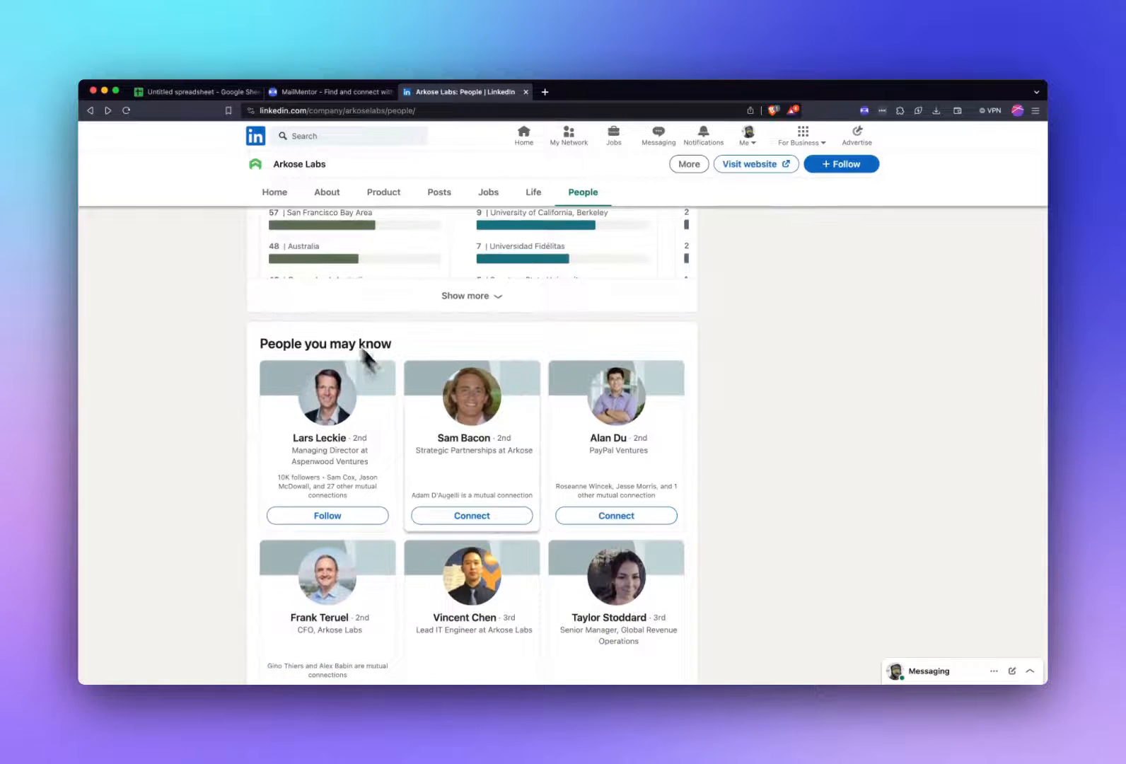
scroll(411, 400, "down", 8)
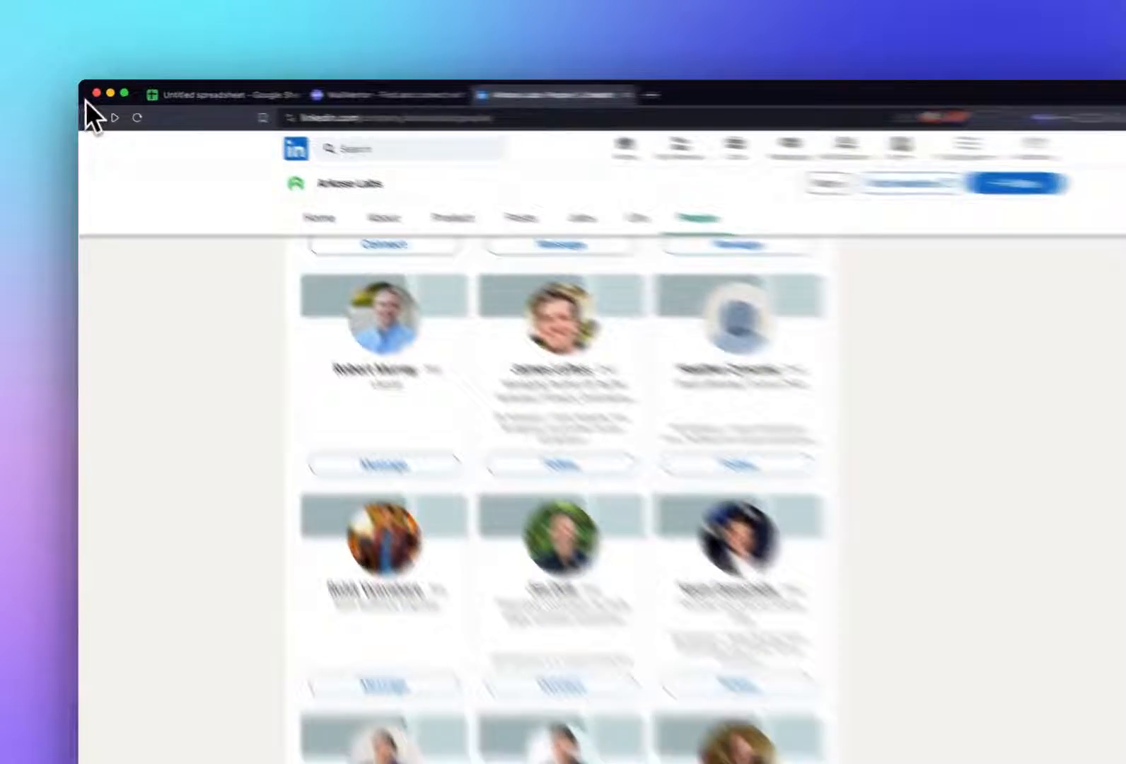
left_click(90, 110)
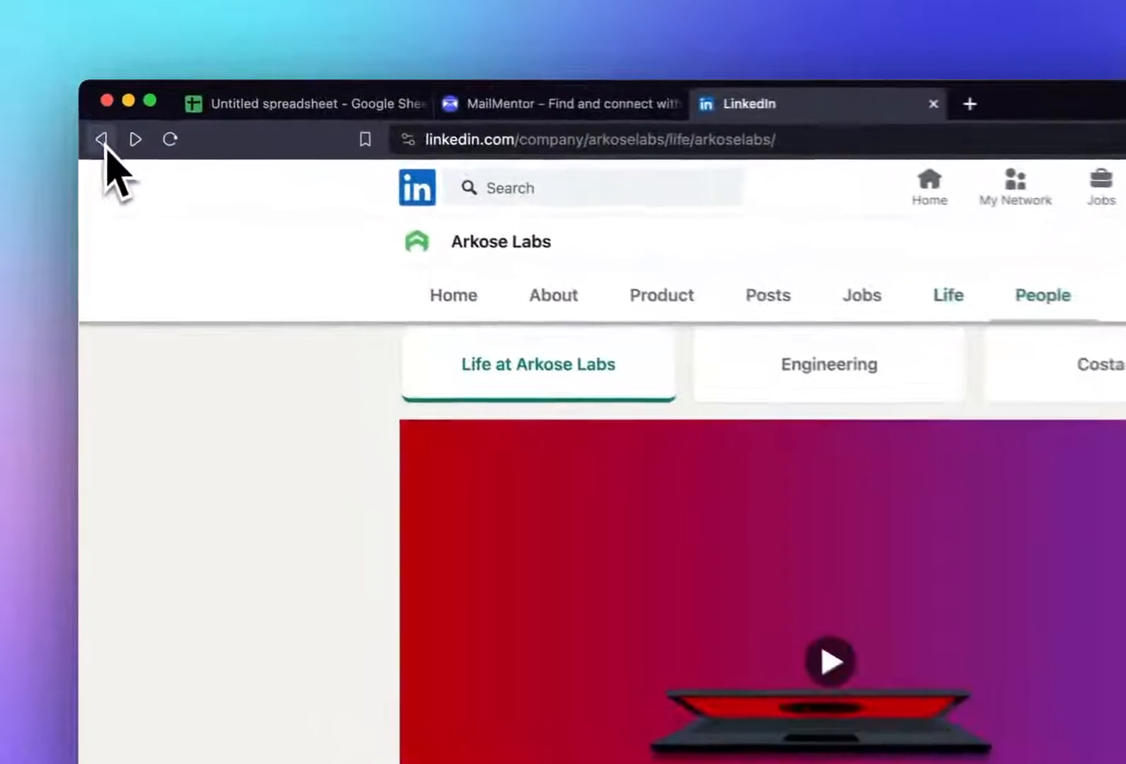
left_click(93, 140)
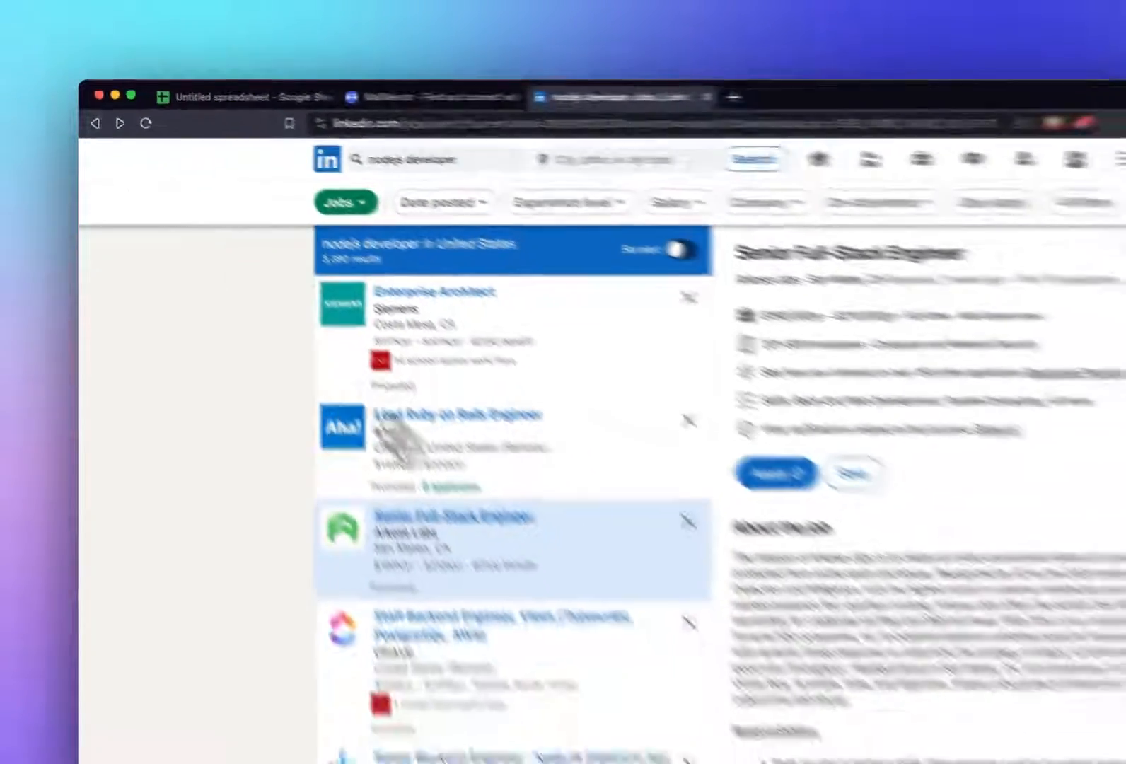
scroll(637, 672, "down", 2)
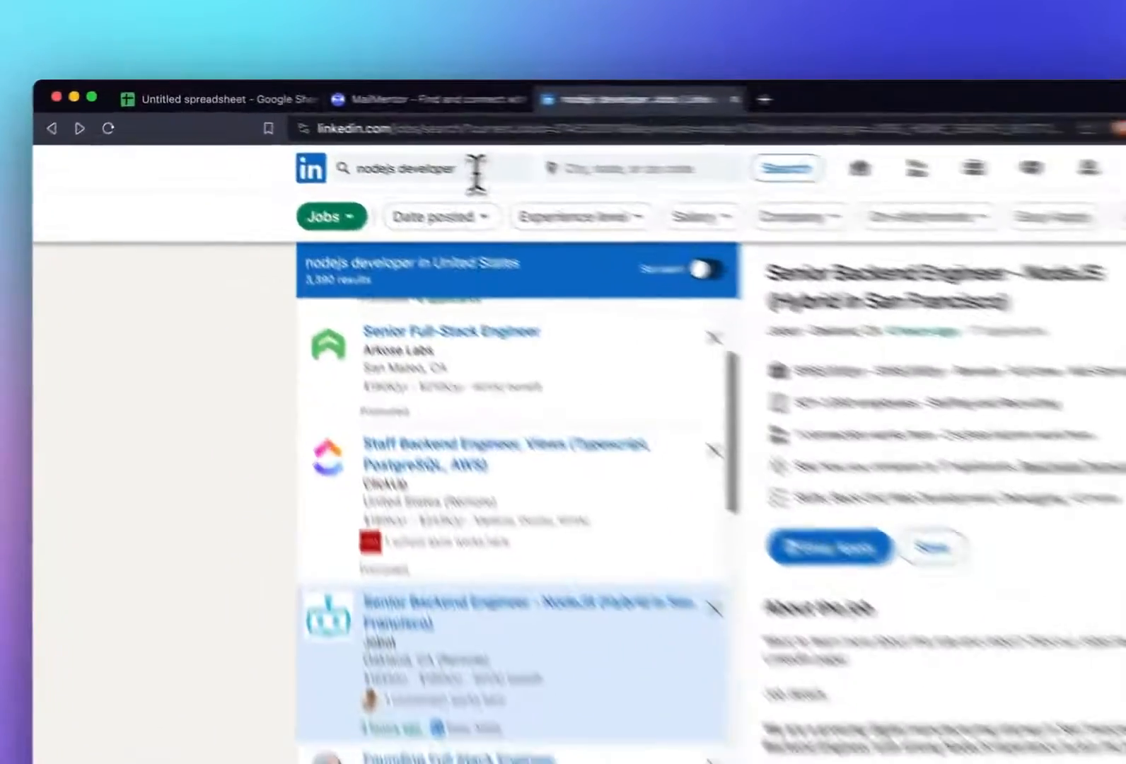
Step: Refine the job search to "nodejs developer startup"
left_click(362, 137)
type("st")
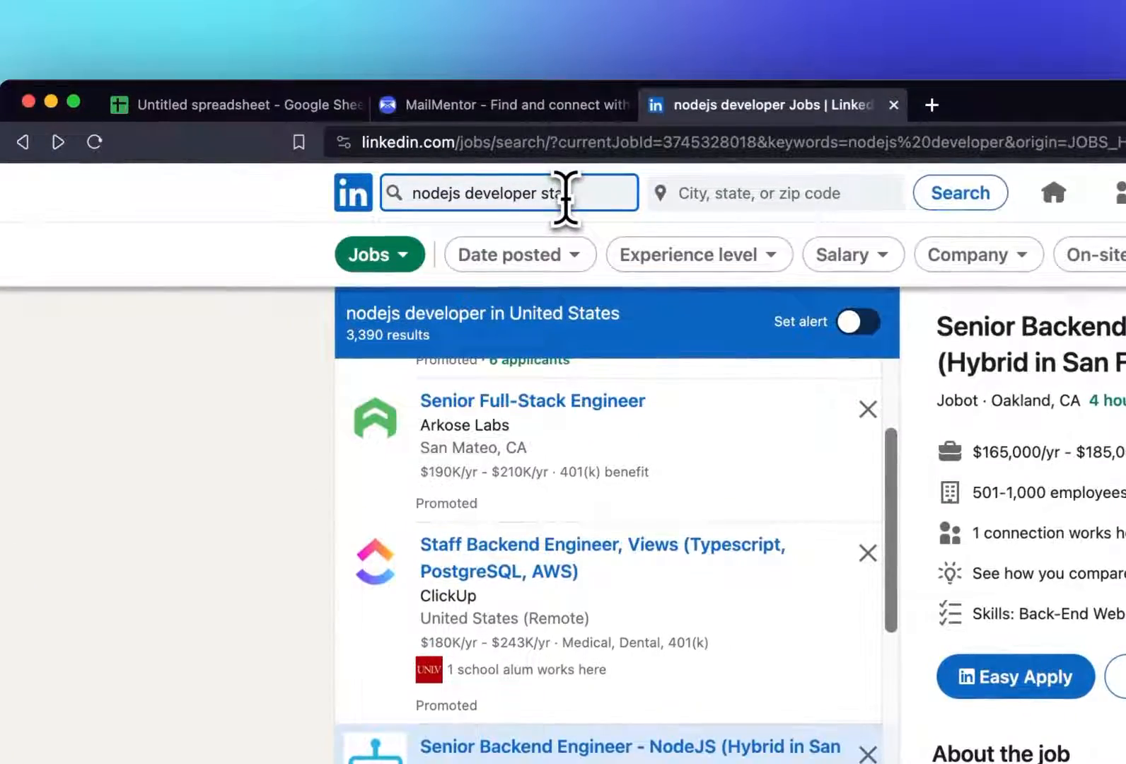
type("artup")
key("Return")
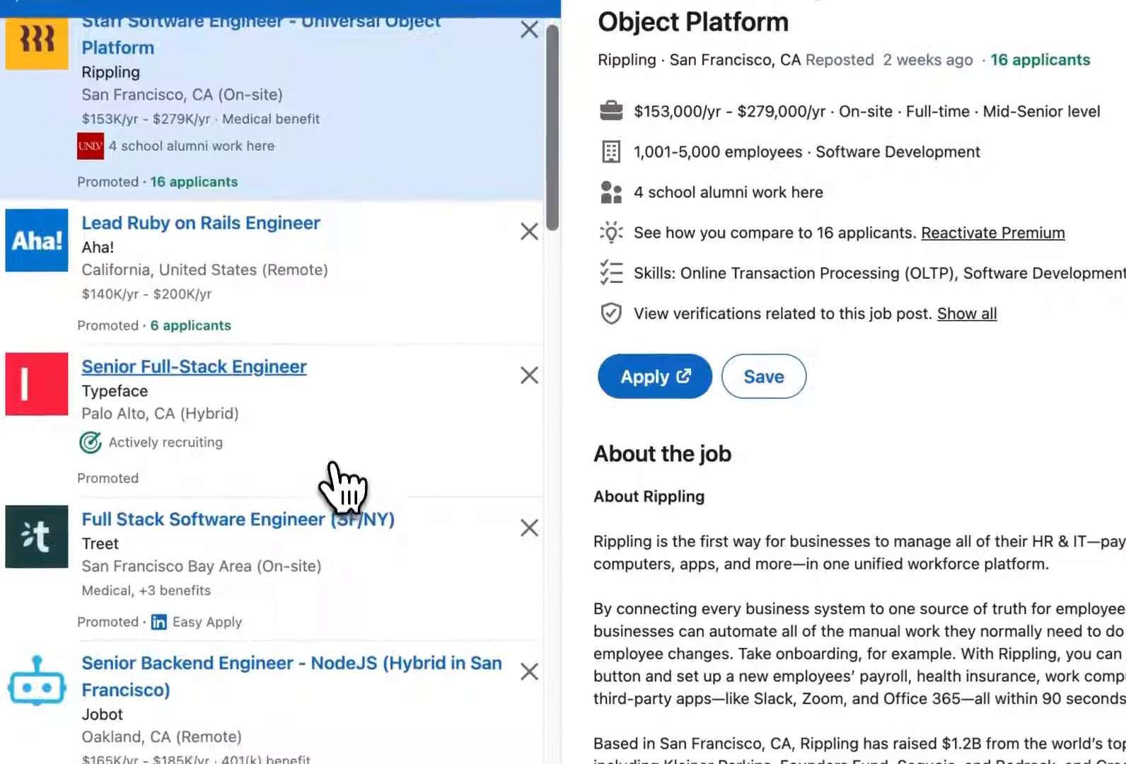
Step: Open the Senior Full-Stack Engineer posting from Typeface and skim its job description
left_click(331, 468)
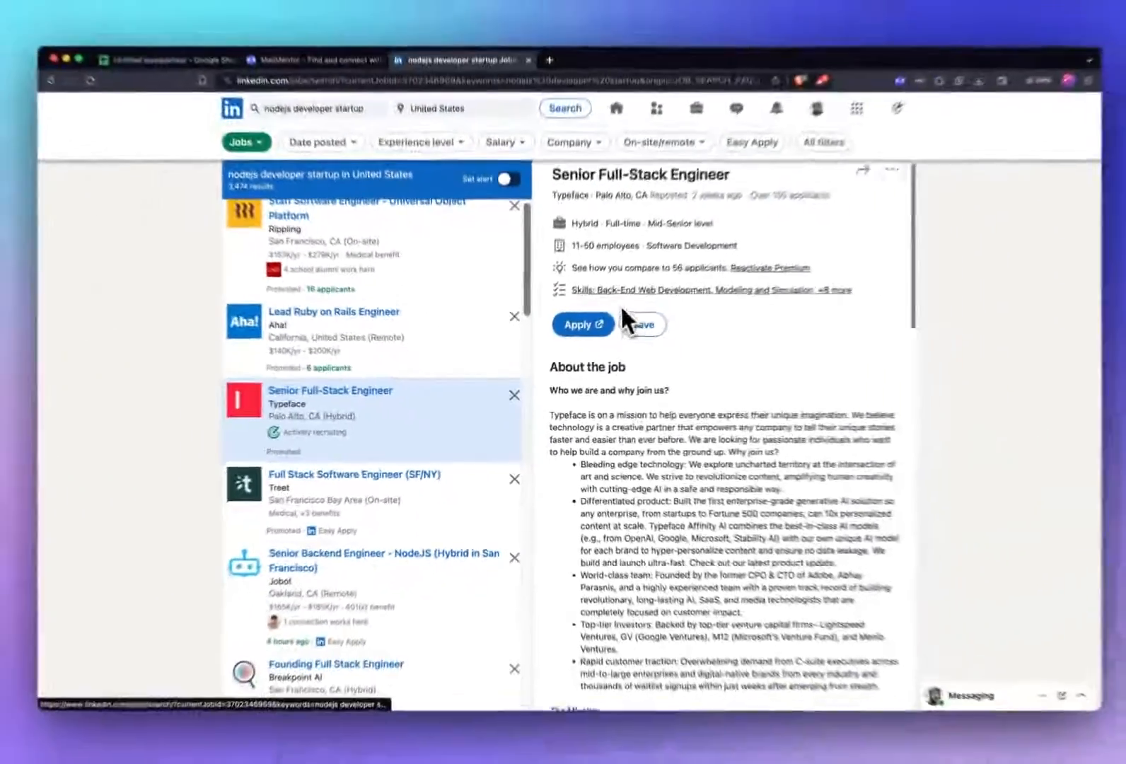
scroll(698, 243, "down", 10)
scroll(701, 213, "up", 10)
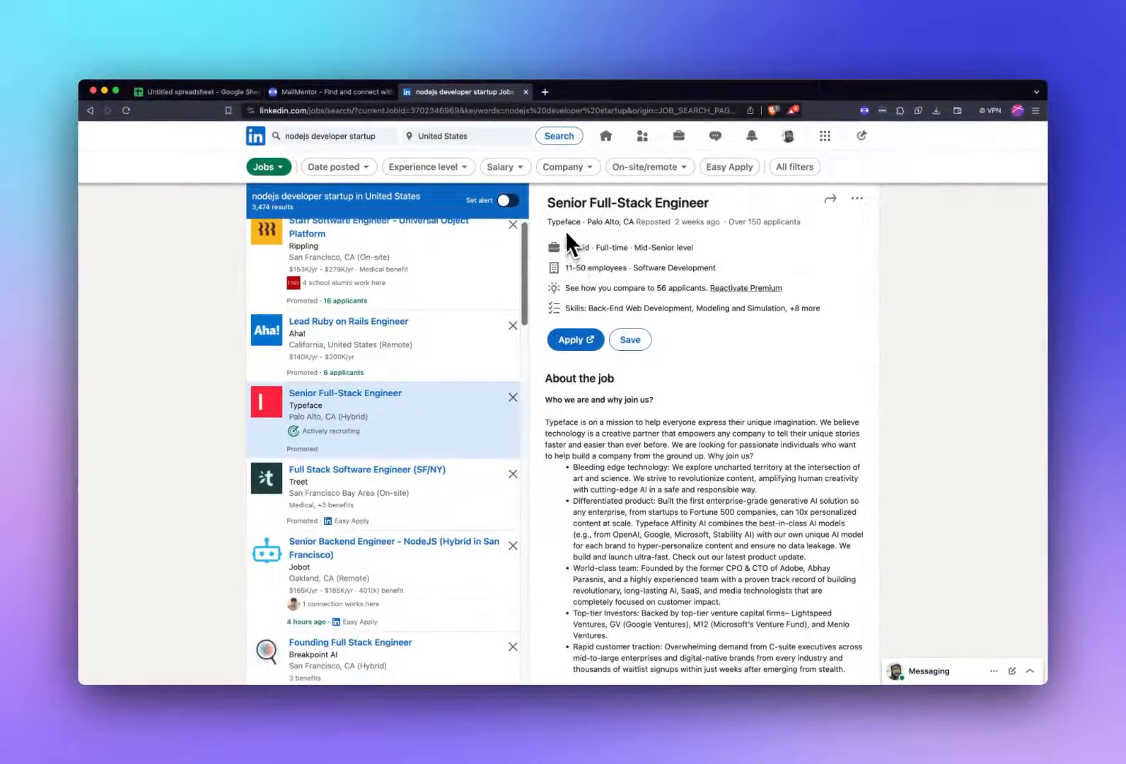
Step: Open Typeface's company page, find its VP of Engineering among the people, and extract the prospect with the MailMentor extension
left_click(564, 221)
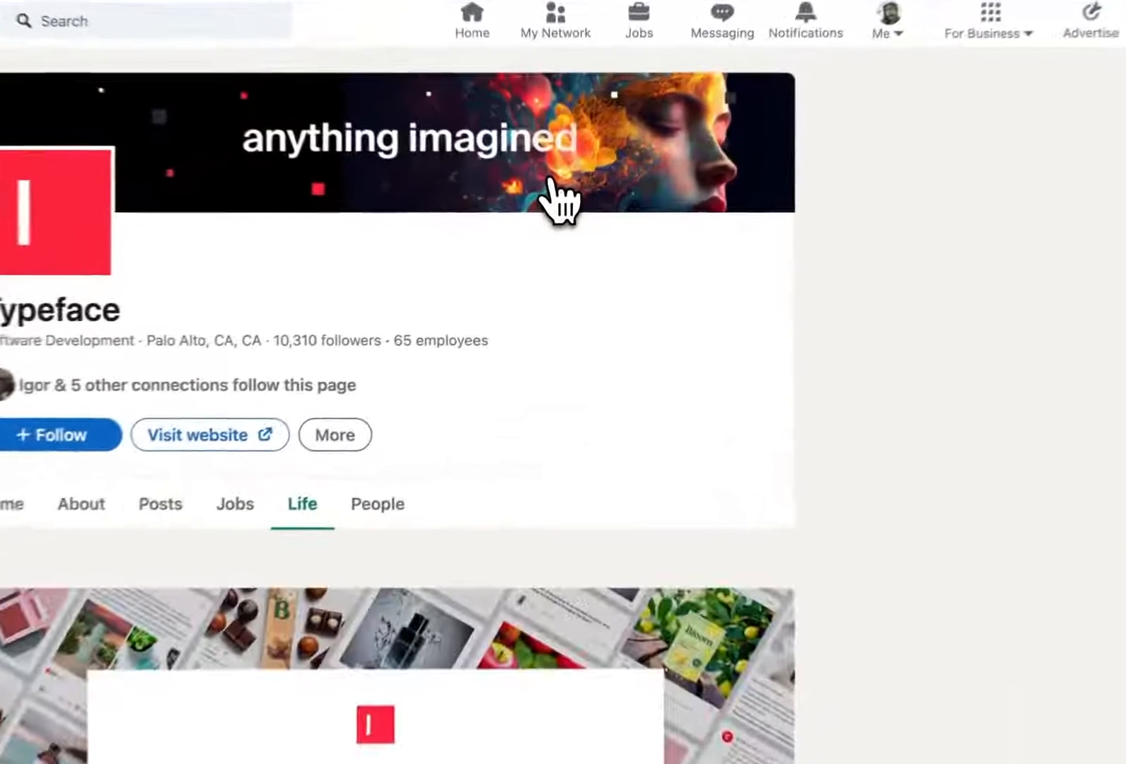
left_click(401, 513)
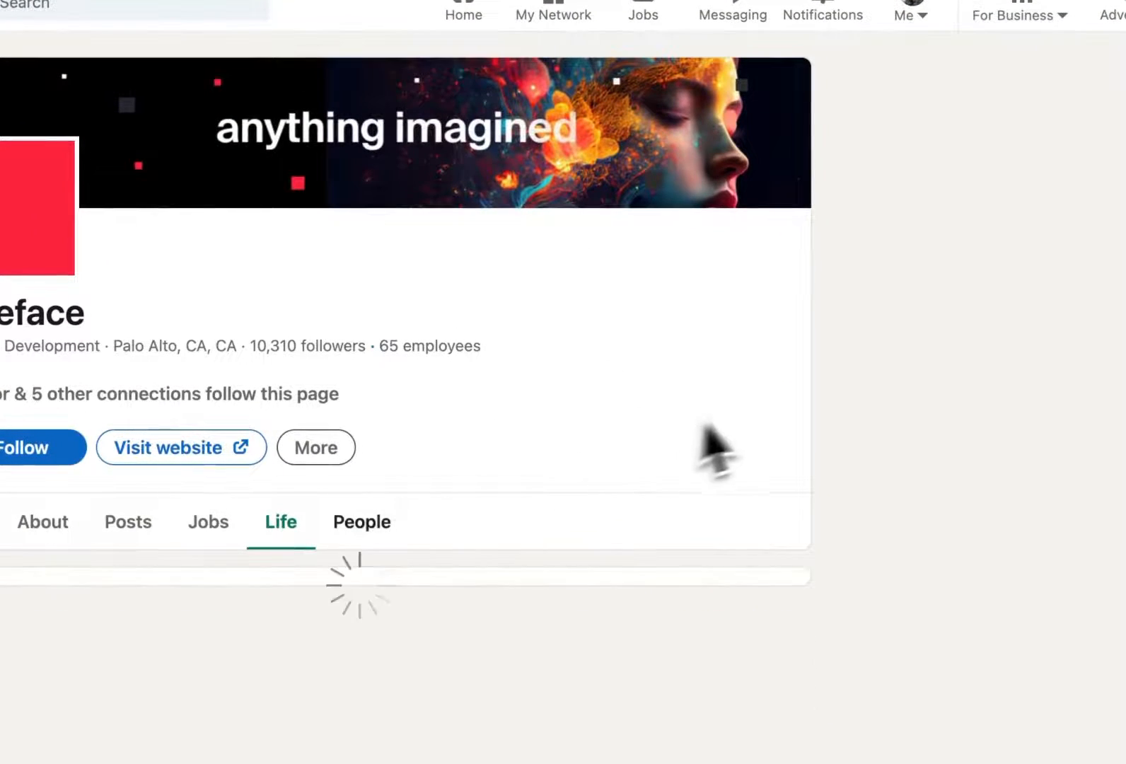
scroll(778, 433, "down", 8)
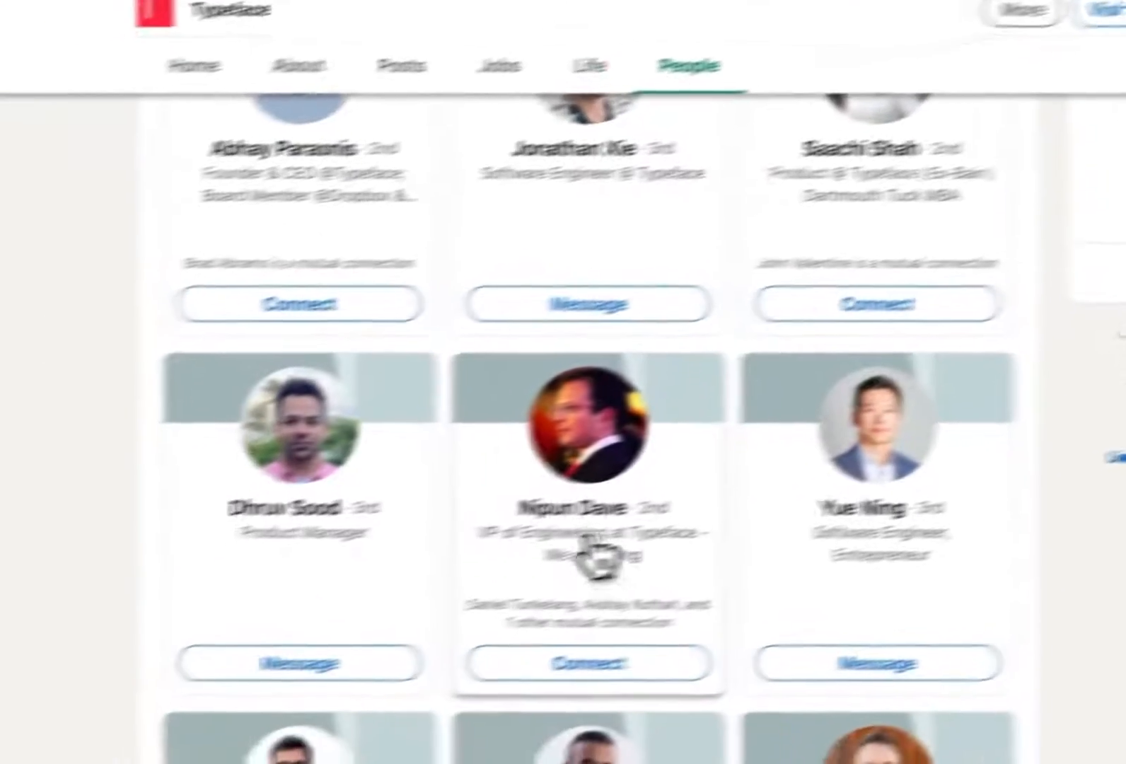
left_click(365, 581)
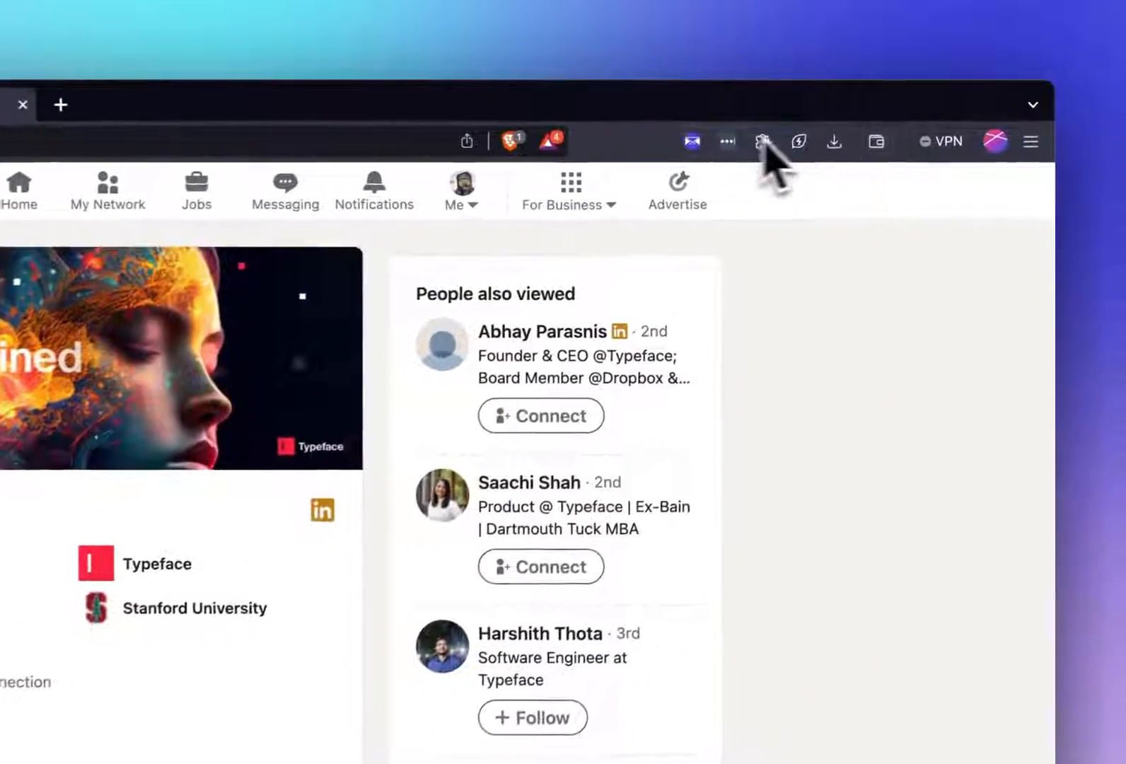
left_click(792, 134)
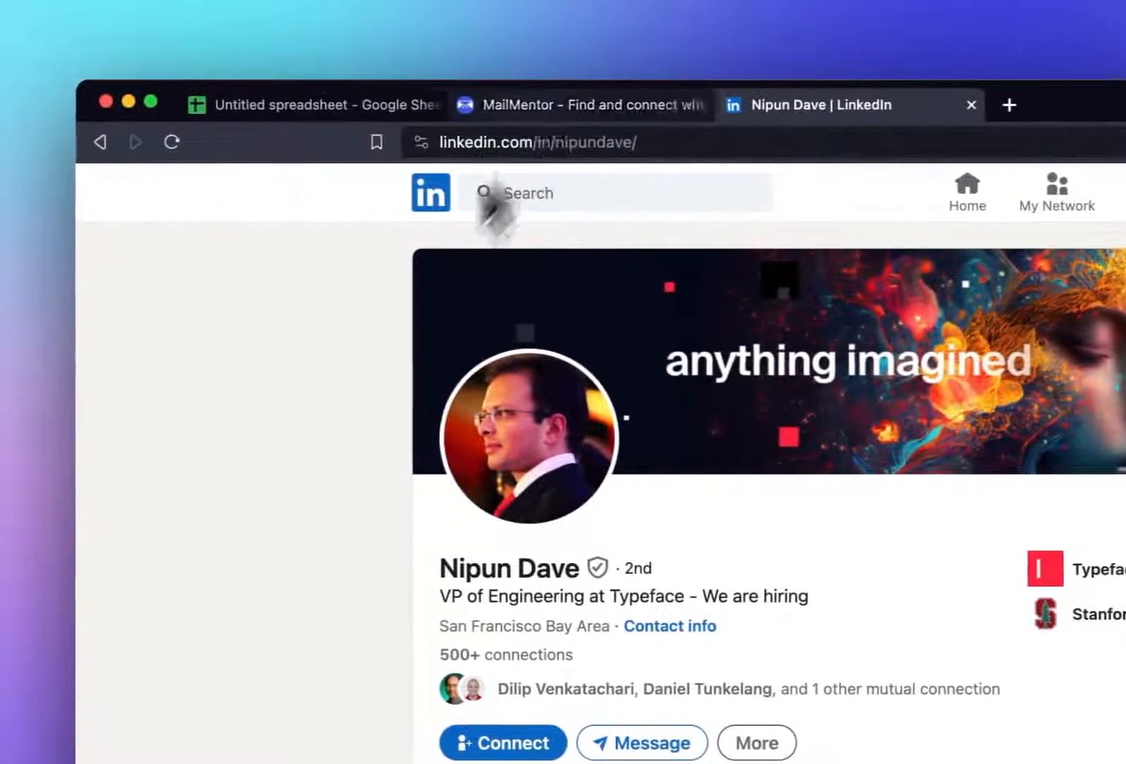
Step: Return to the nodejs developer startup job results and open the remote contract Node.JS Developer posting
scroll(3, 417, "left", 5)
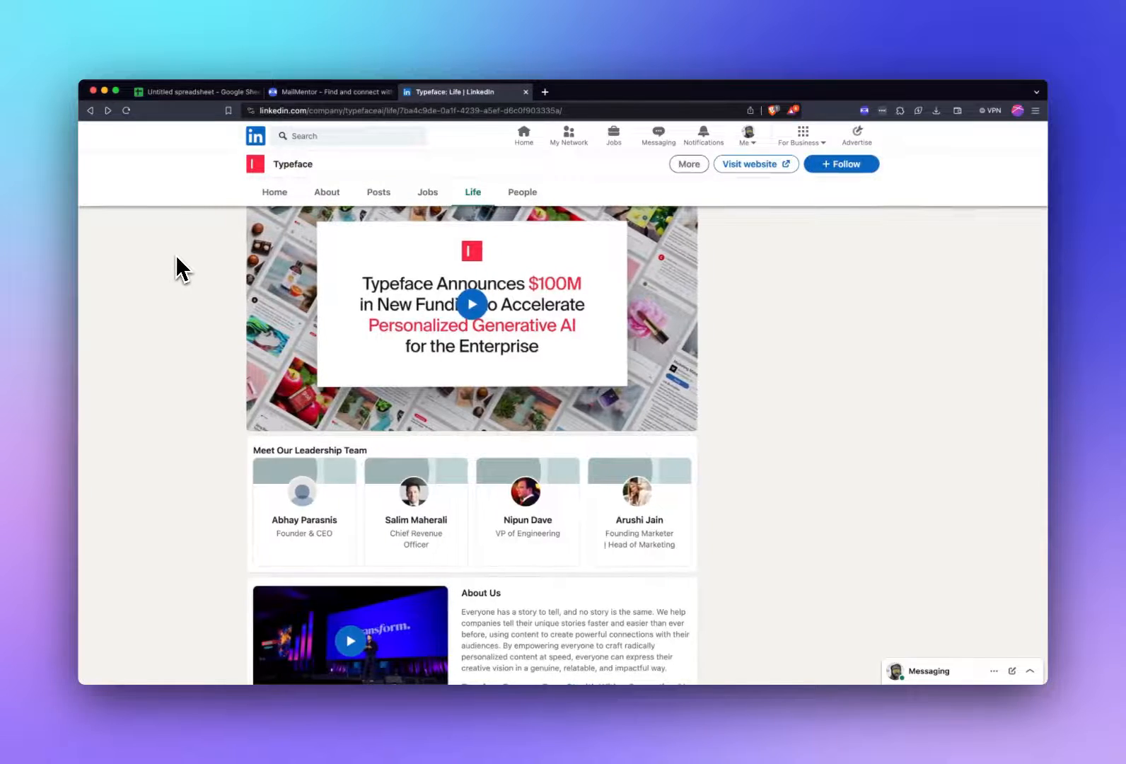
scroll(176, 266, "left", 5)
scroll(376, 407, "down", 5)
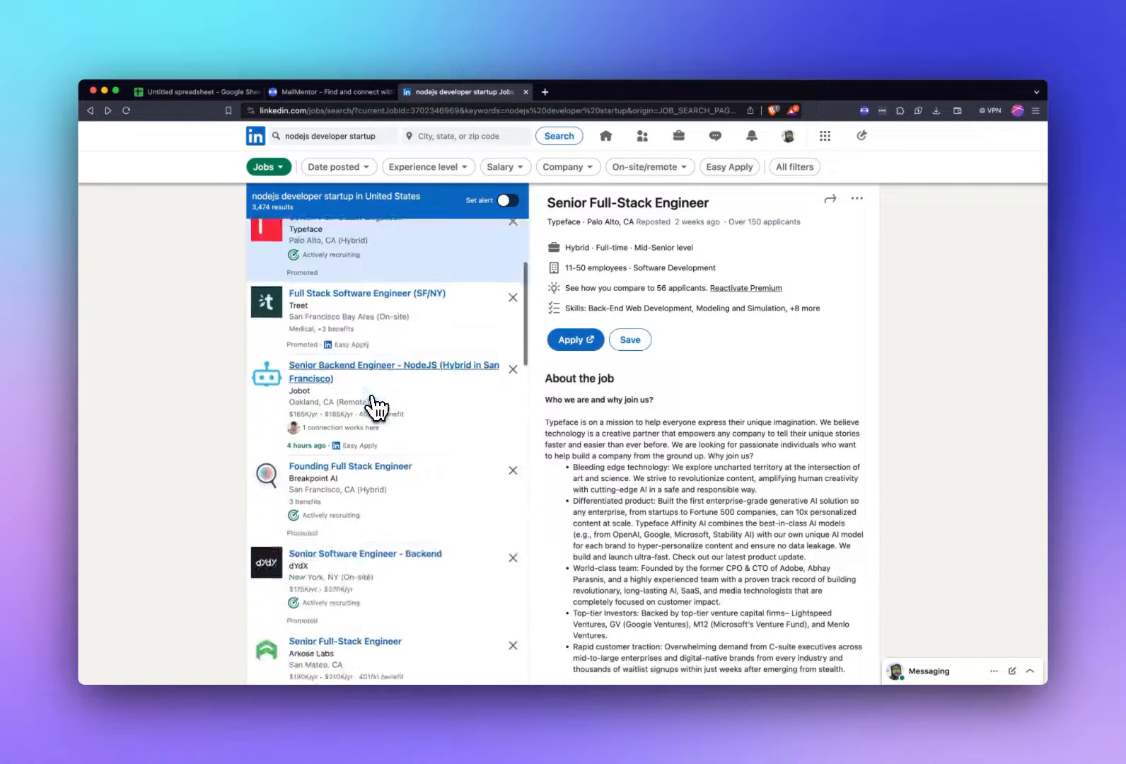
scroll(376, 407, "down", 8)
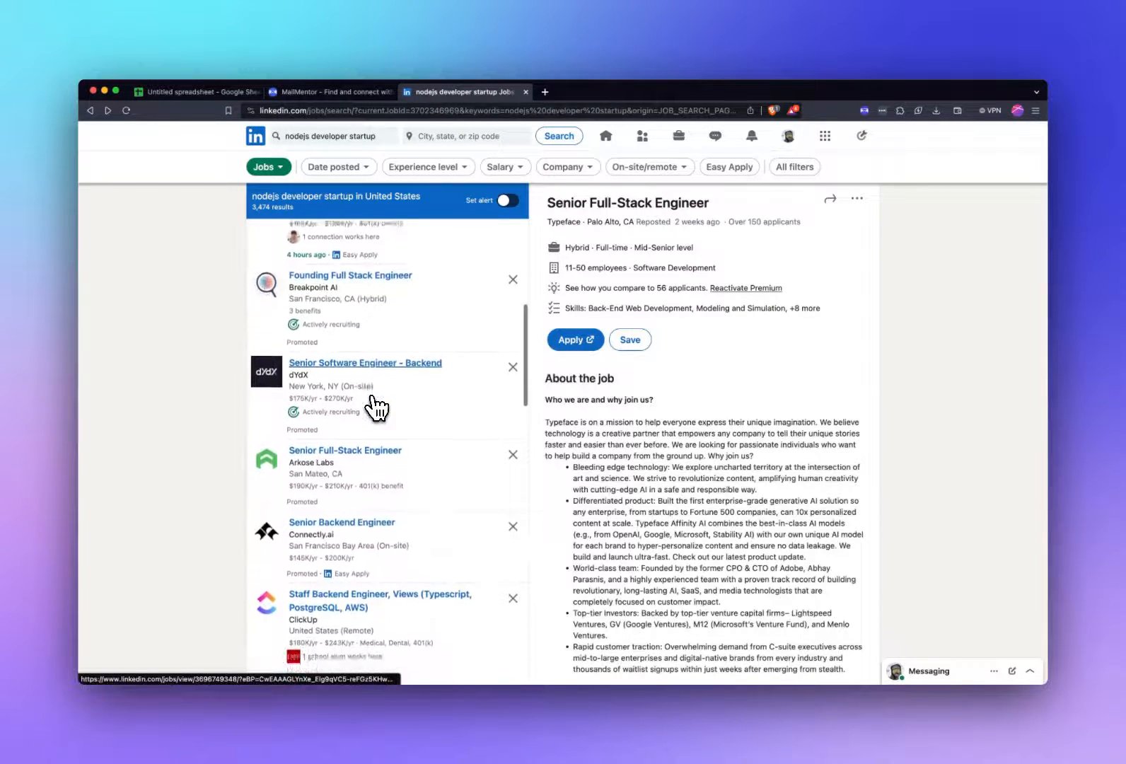
left_click(367, 435)
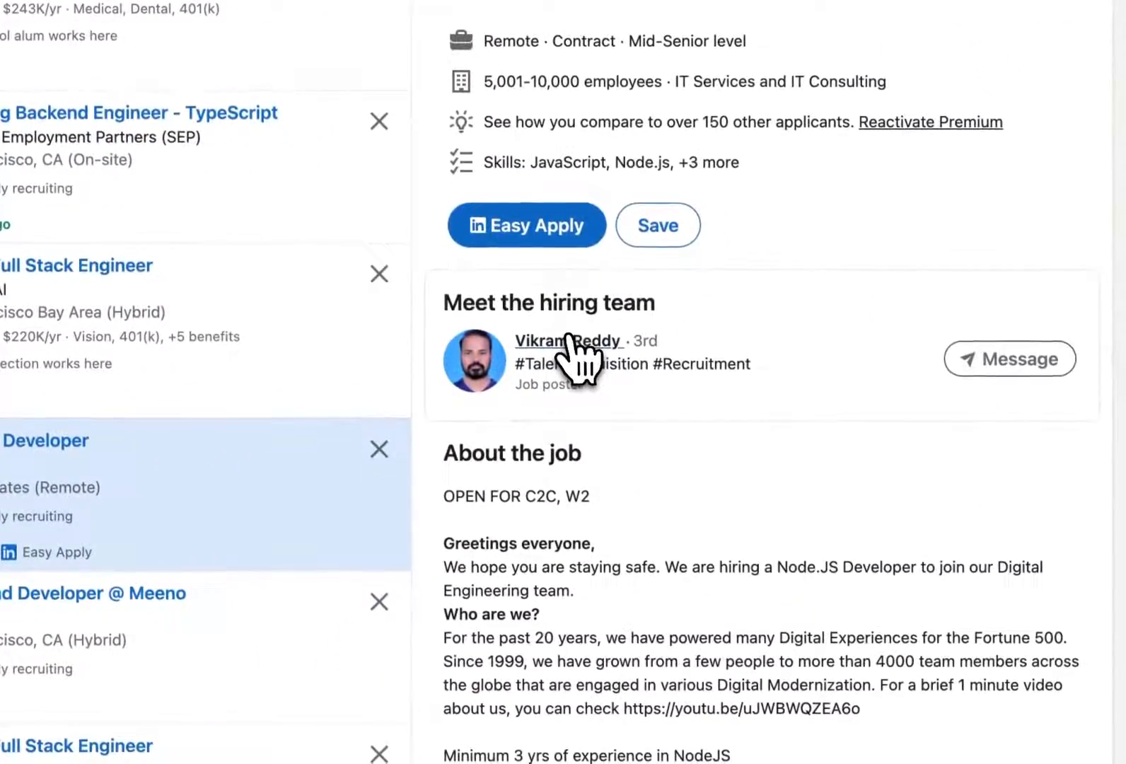
Step: Open the job poster's profile from the hiring team, run the MailMentor extension on it, and skim the profile
left_click(600, 521)
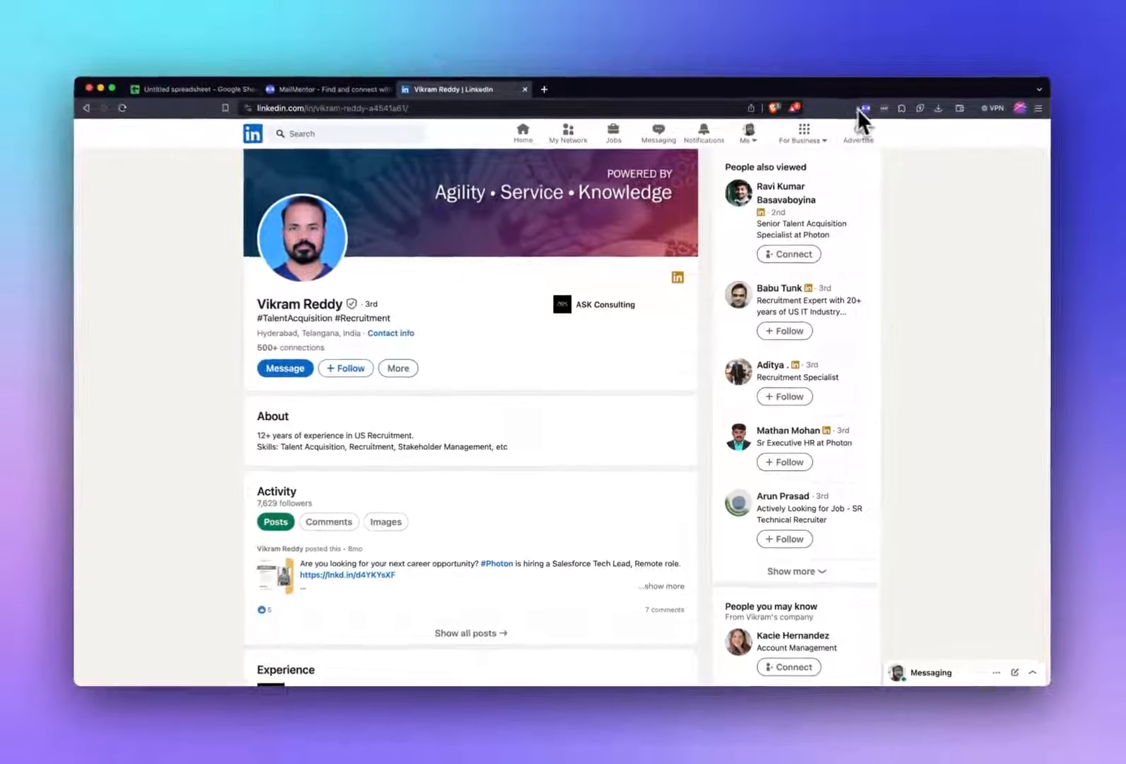
left_click(865, 111)
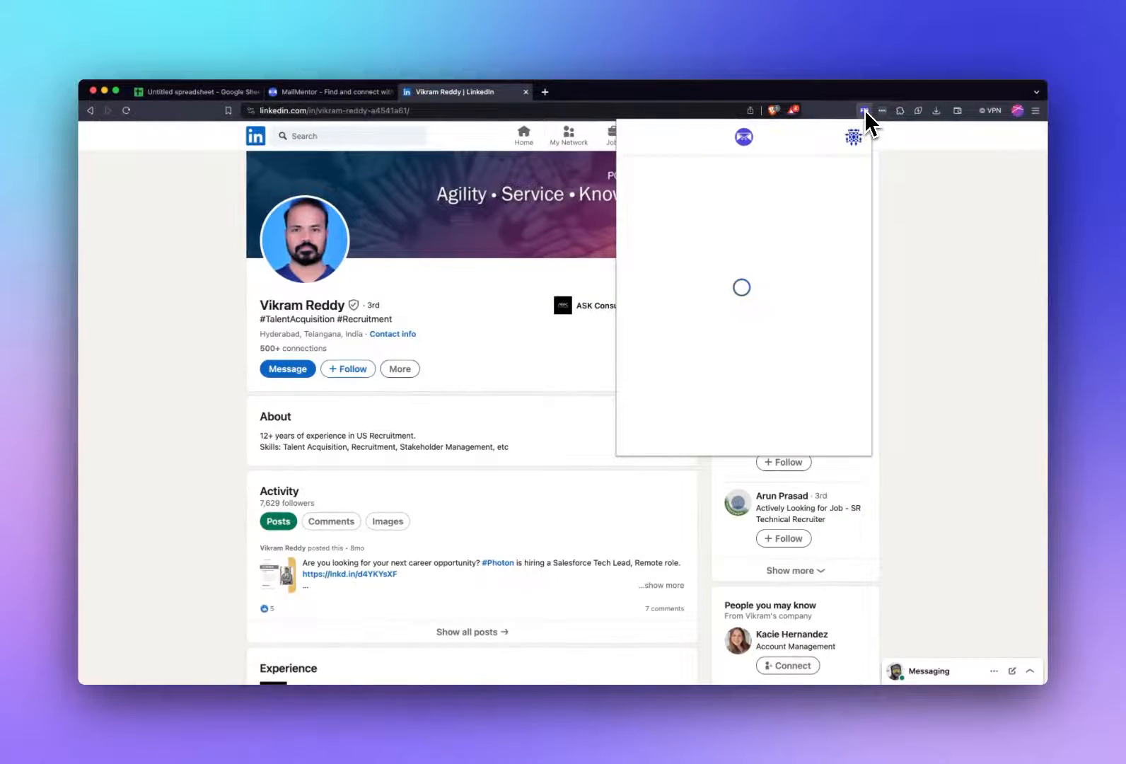
left_click(951, 202)
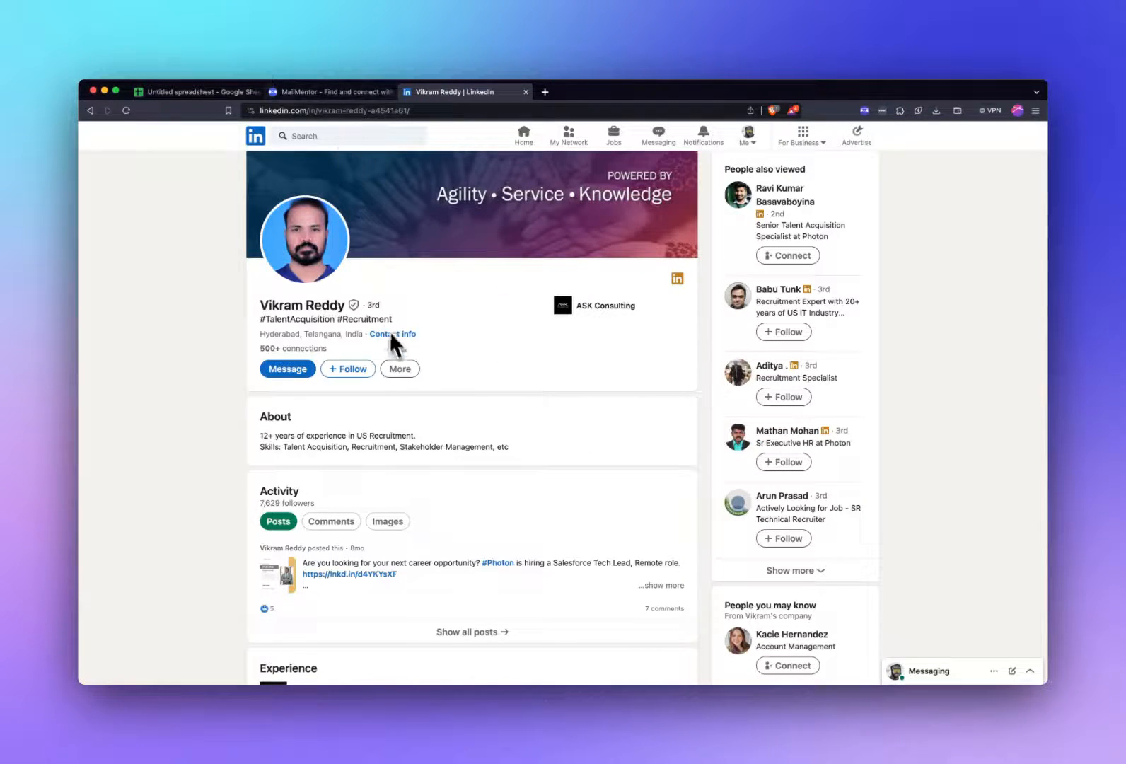
scroll(396, 353, "down", 5)
scroll(398, 362, "up", 4)
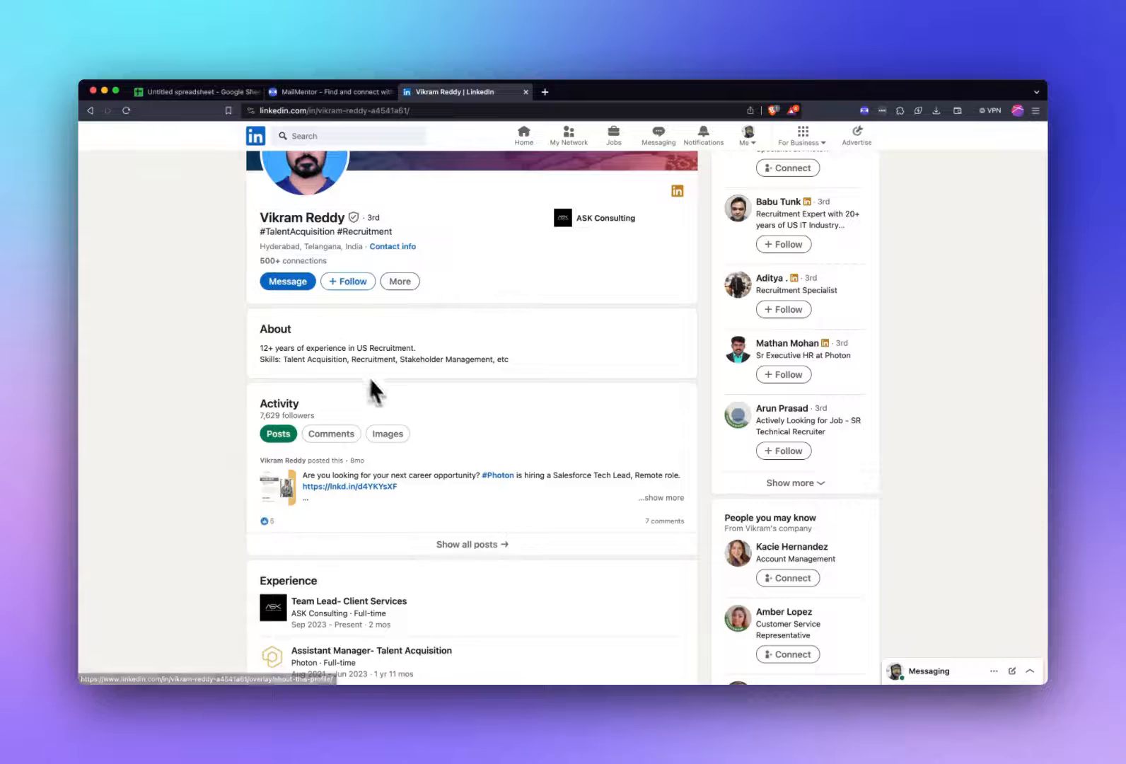
Step: Sign in to the MailMentor platform with the Google account and open the collected contacts
left_click(343, 97)
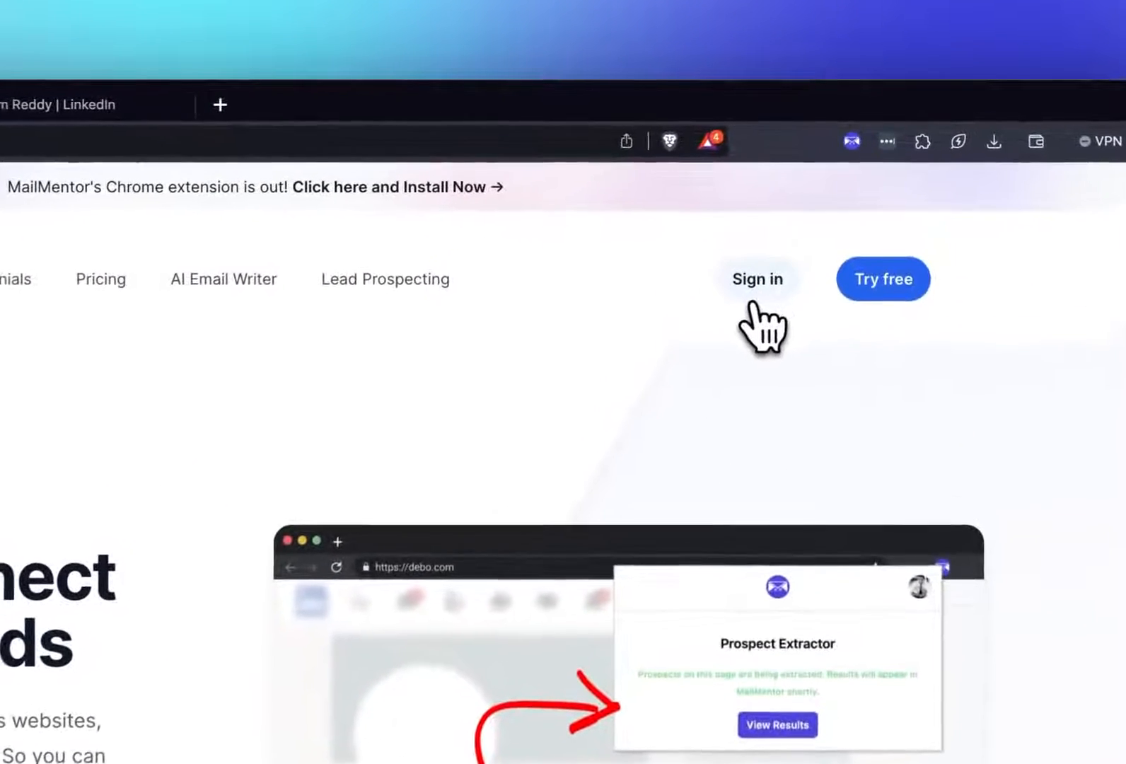
left_click(771, 260)
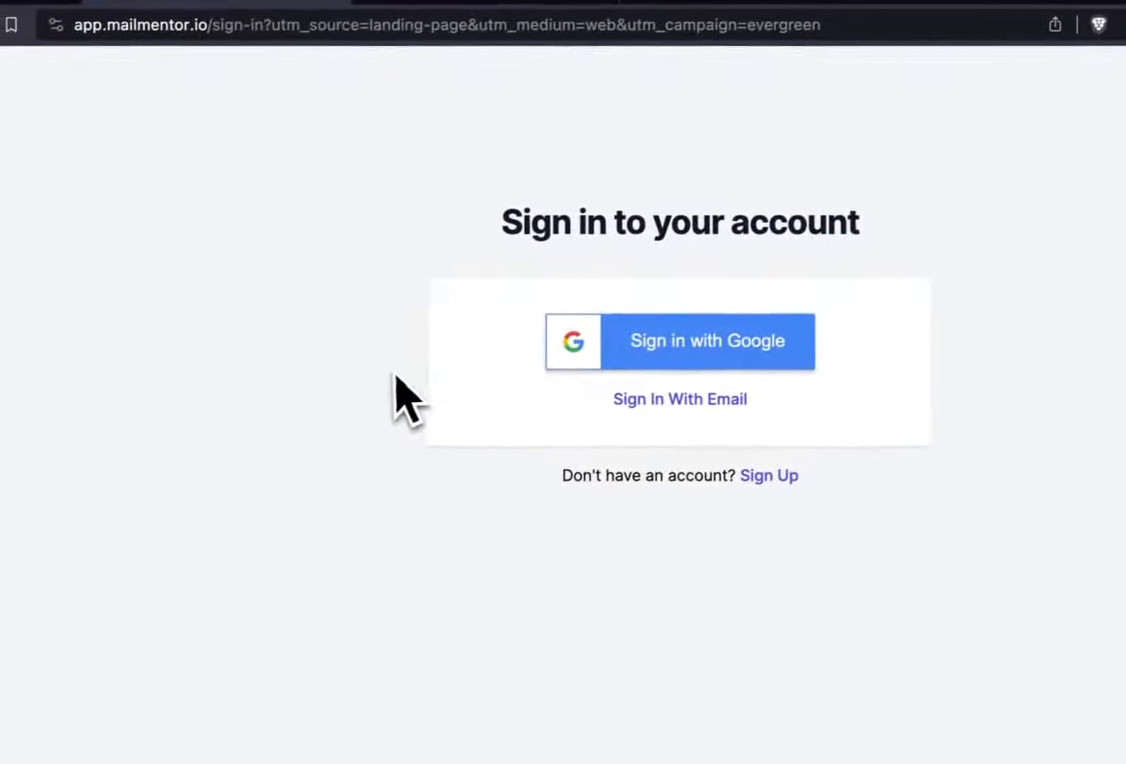
left_click(589, 372)
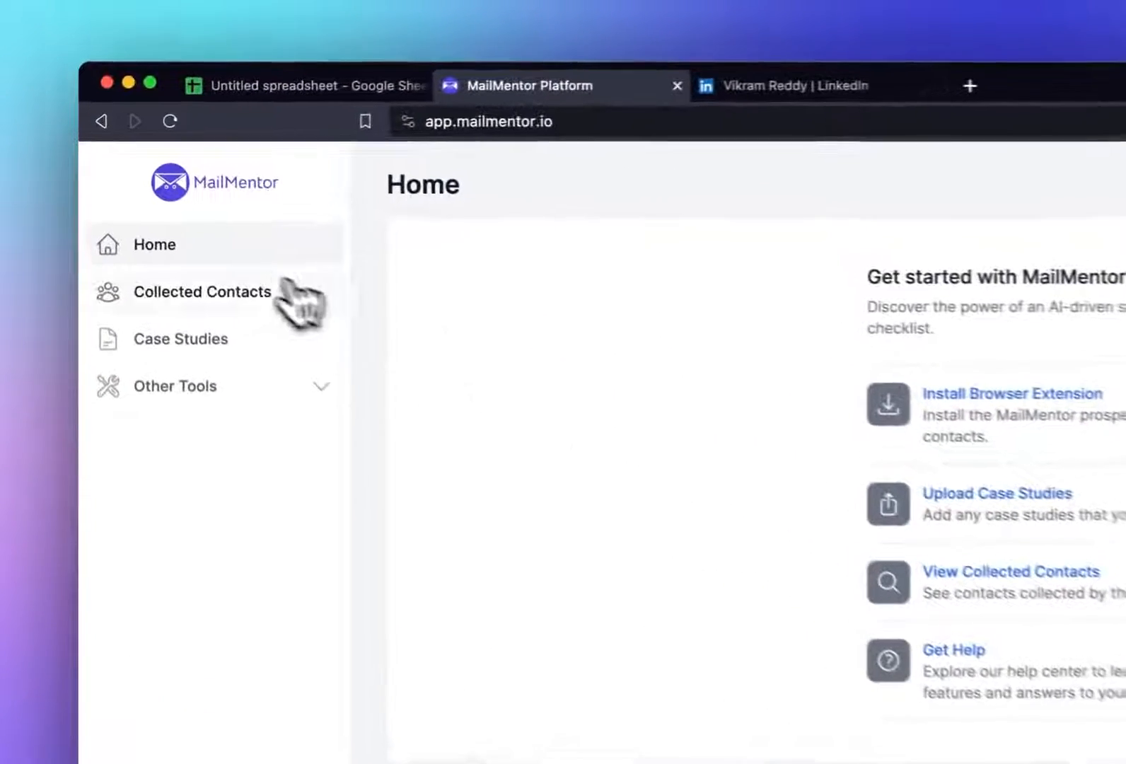
left_click(166, 200)
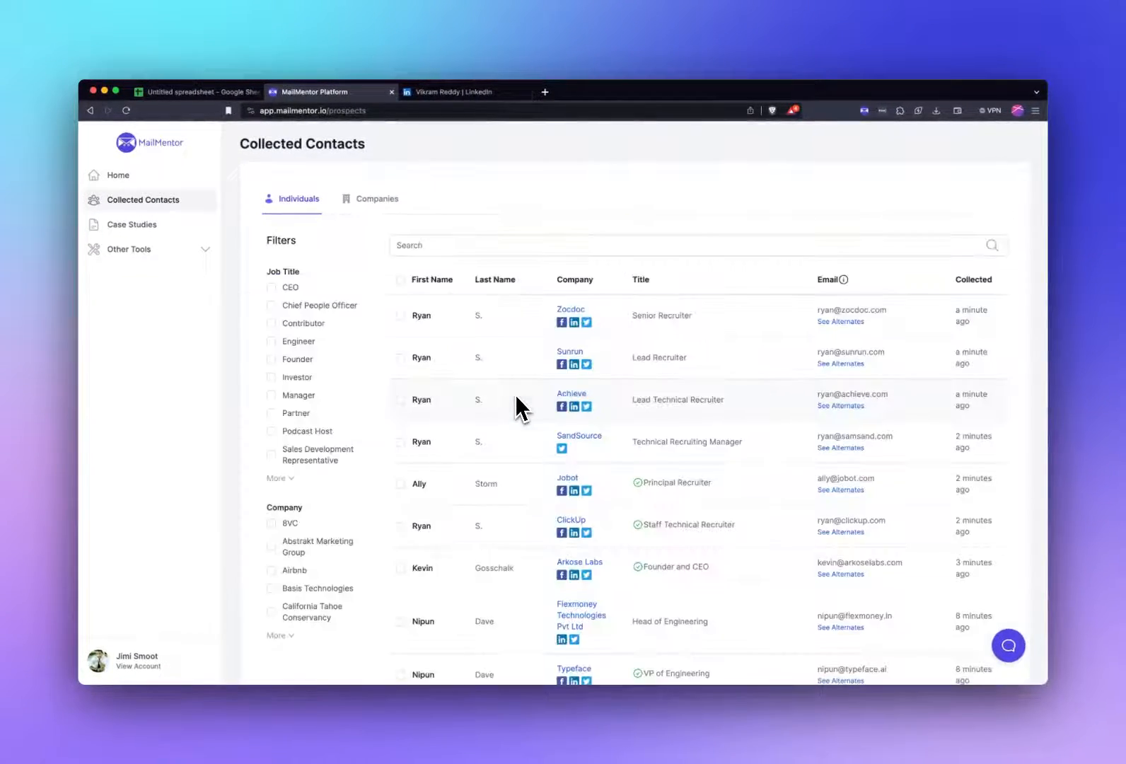
Step: Review the collected contacts' companies, titles and emails, and check the work experience on the recruiter's LinkedIn profile
scroll(516, 397, "down", 4)
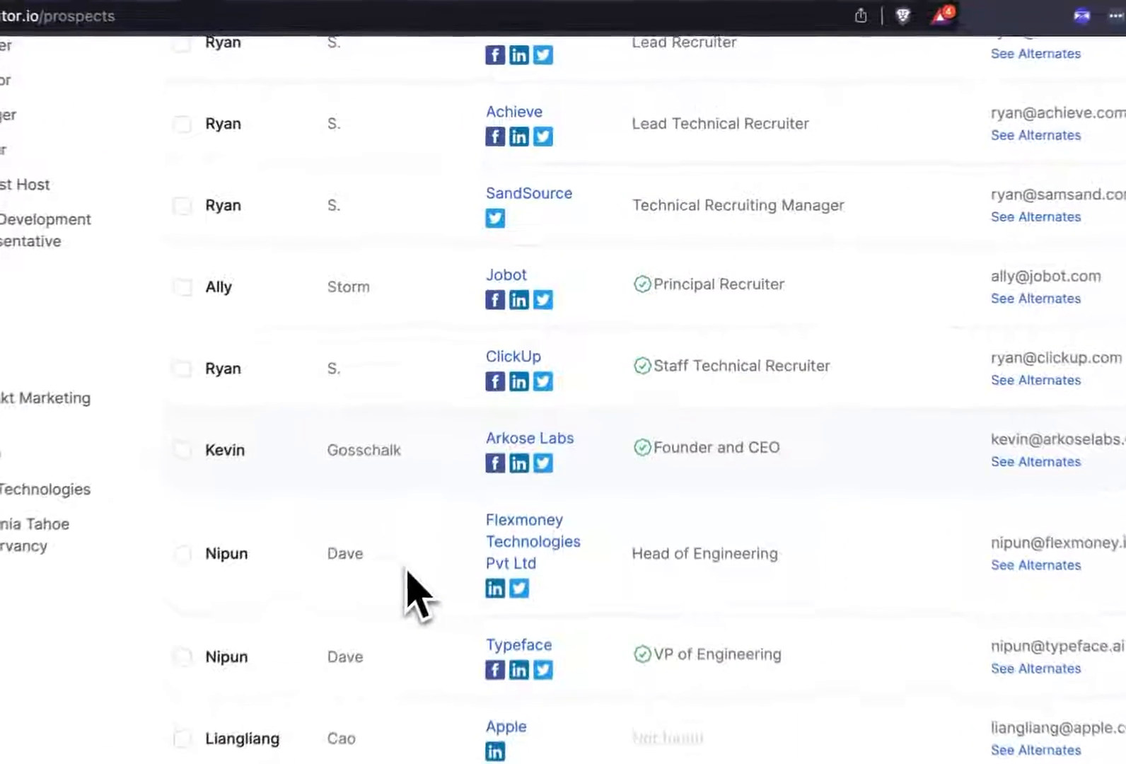
scroll(408, 571, "down", 4)
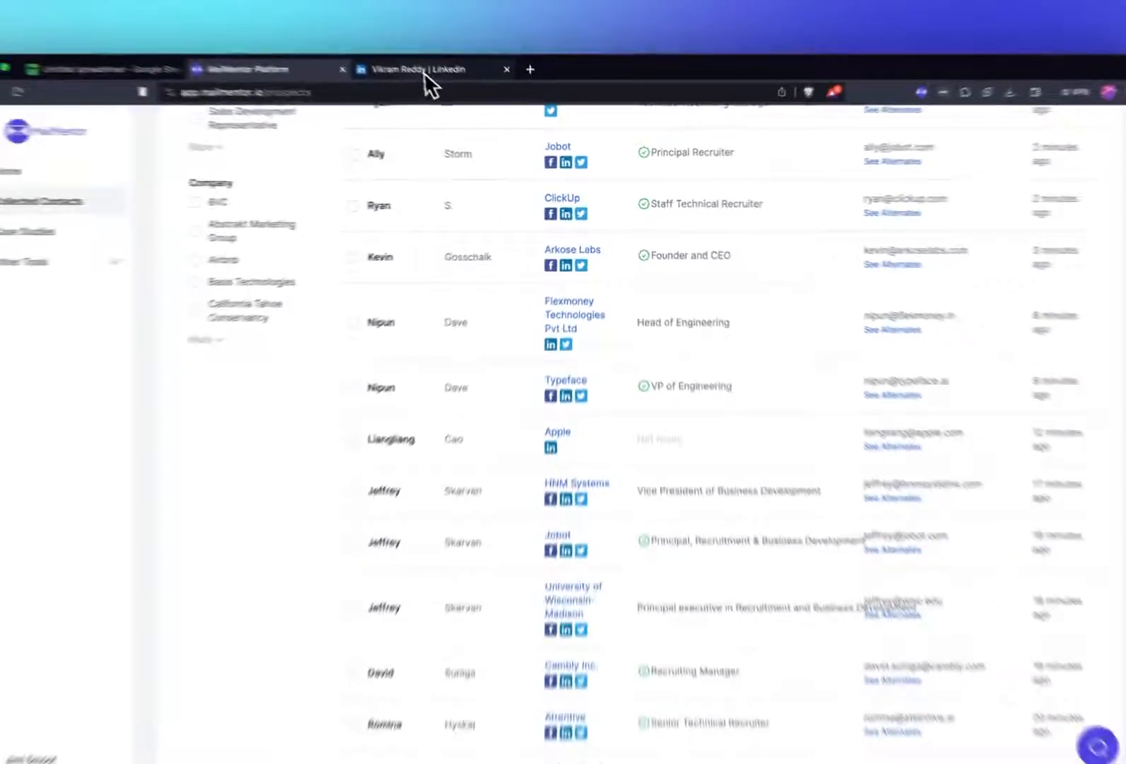
left_click(427, 83)
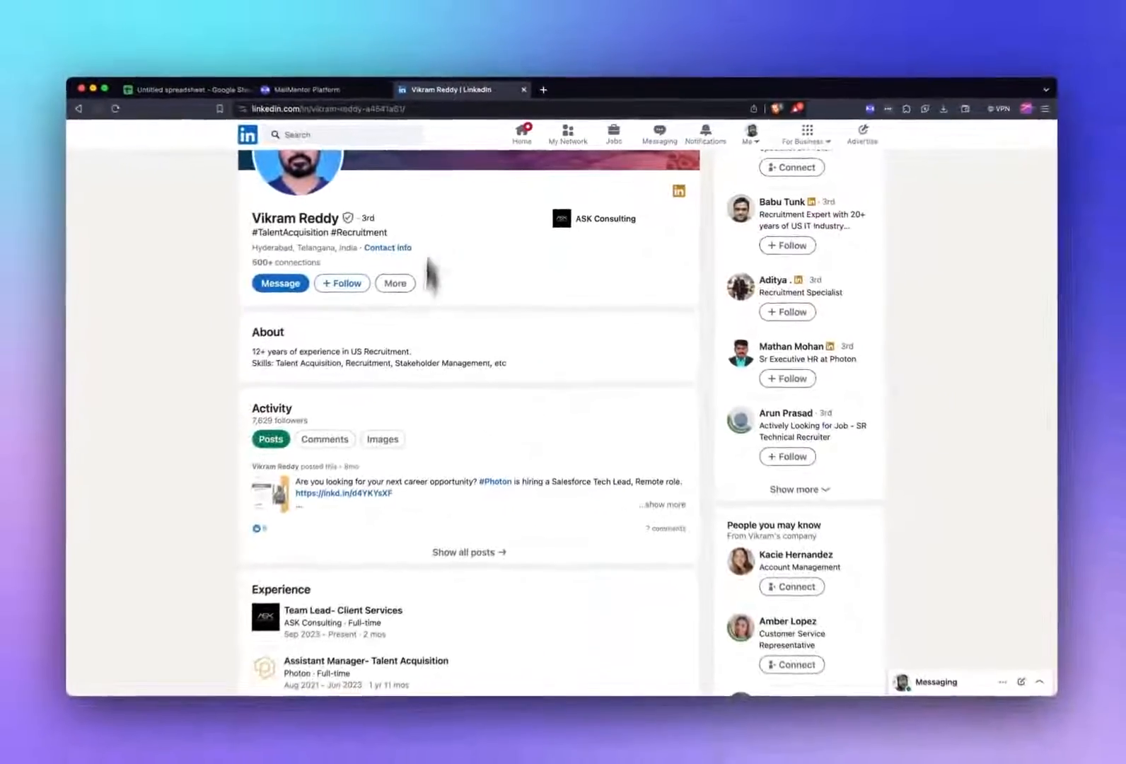
scroll(427, 411, "down", 5)
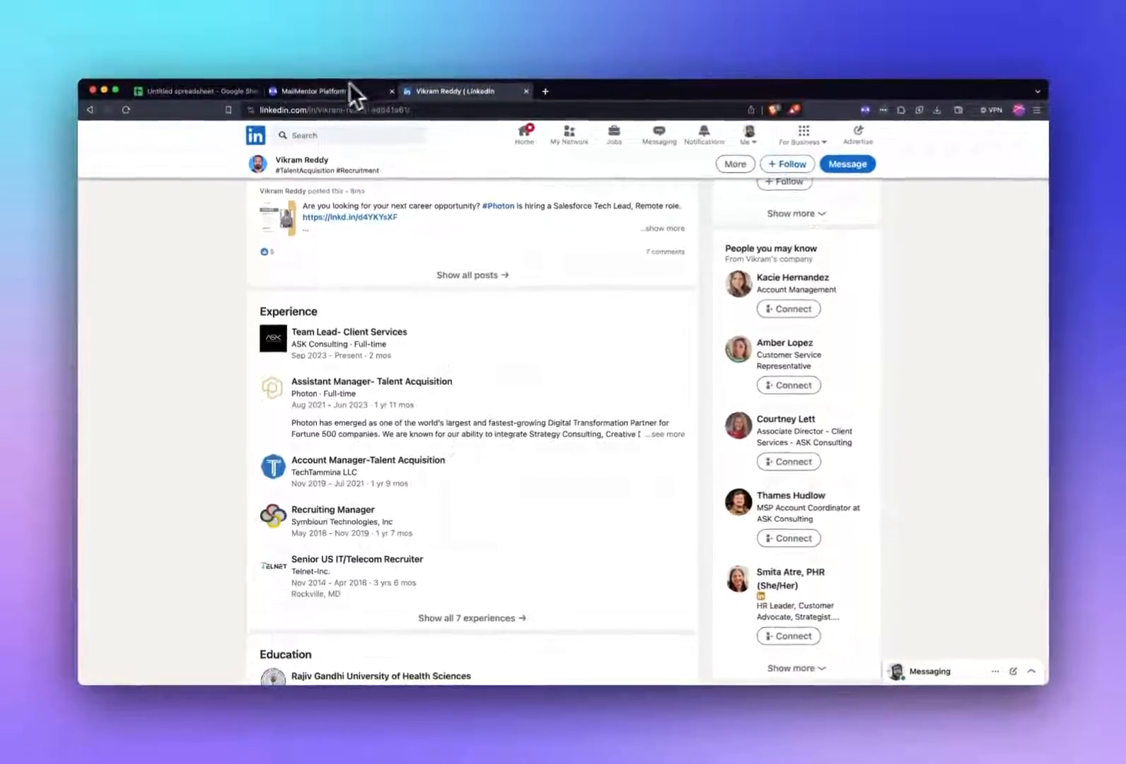
Step: In MailMentor, select the green-checked contacts from Arkose Labs, Typeface, Jobot, Cambly Inc. and Attentive and export them to CSV in the recruiting-leads folder
left_click(350, 86)
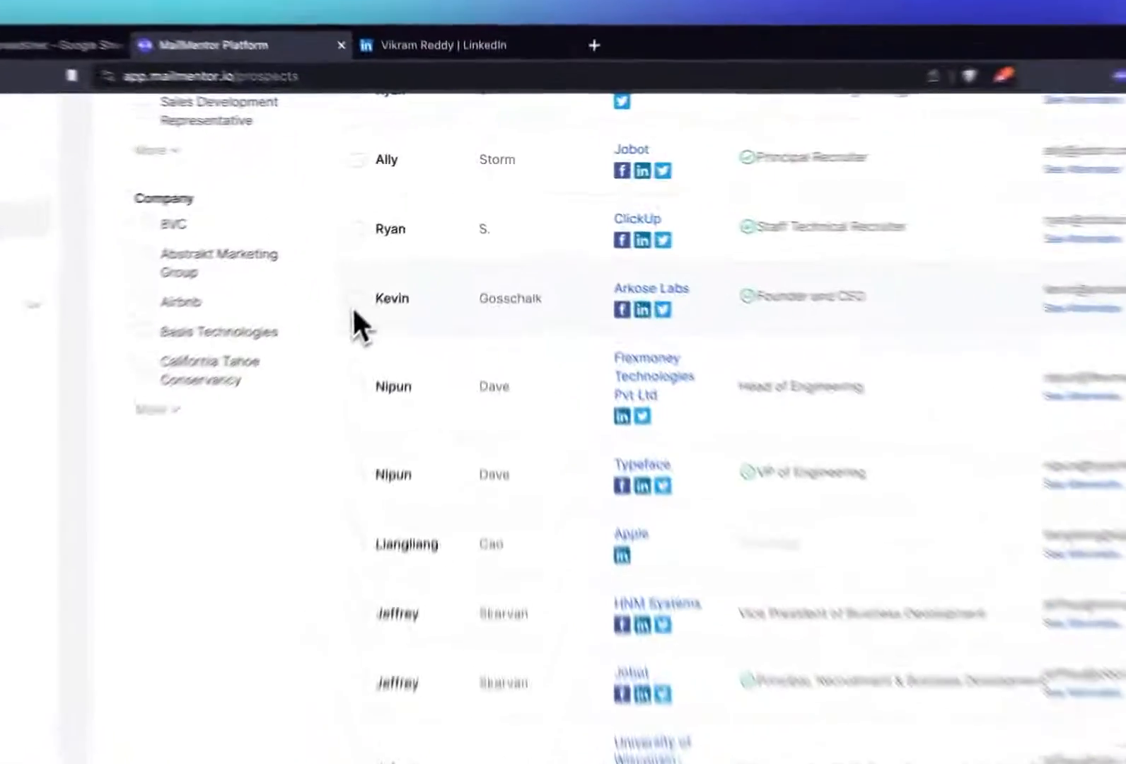
left_click(400, 246)
scroll(584, 311, "down", 1)
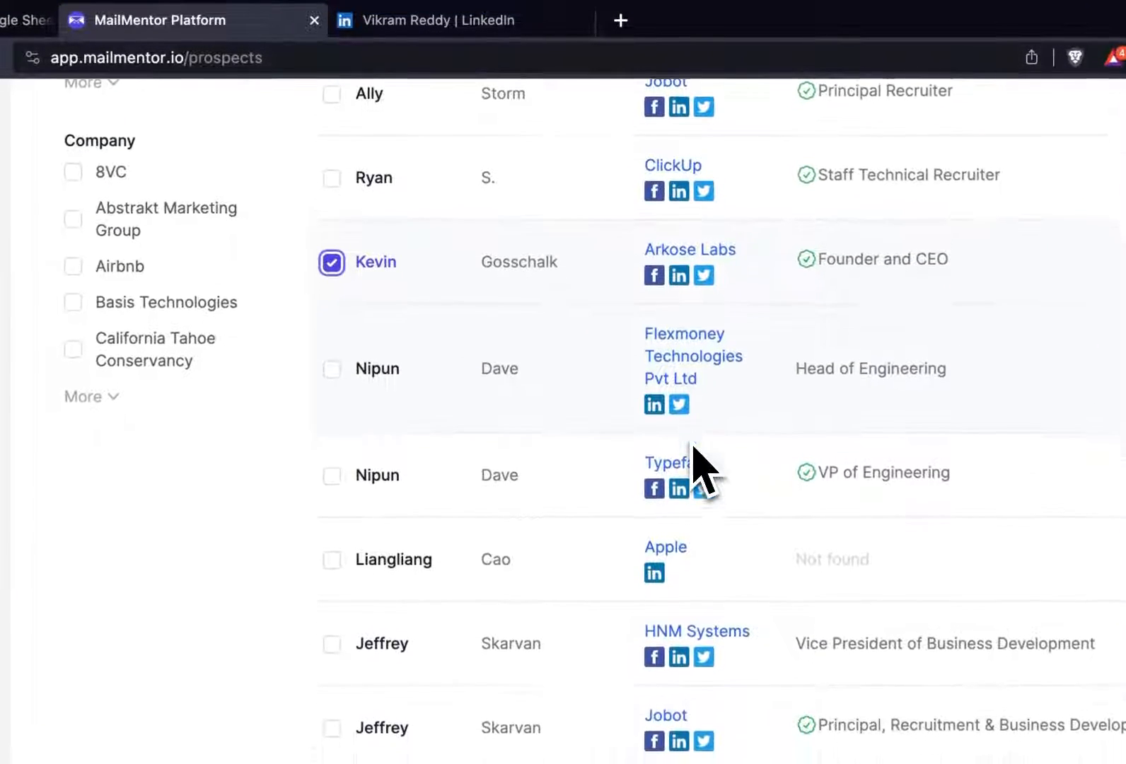
scroll(693, 446, "down", 1)
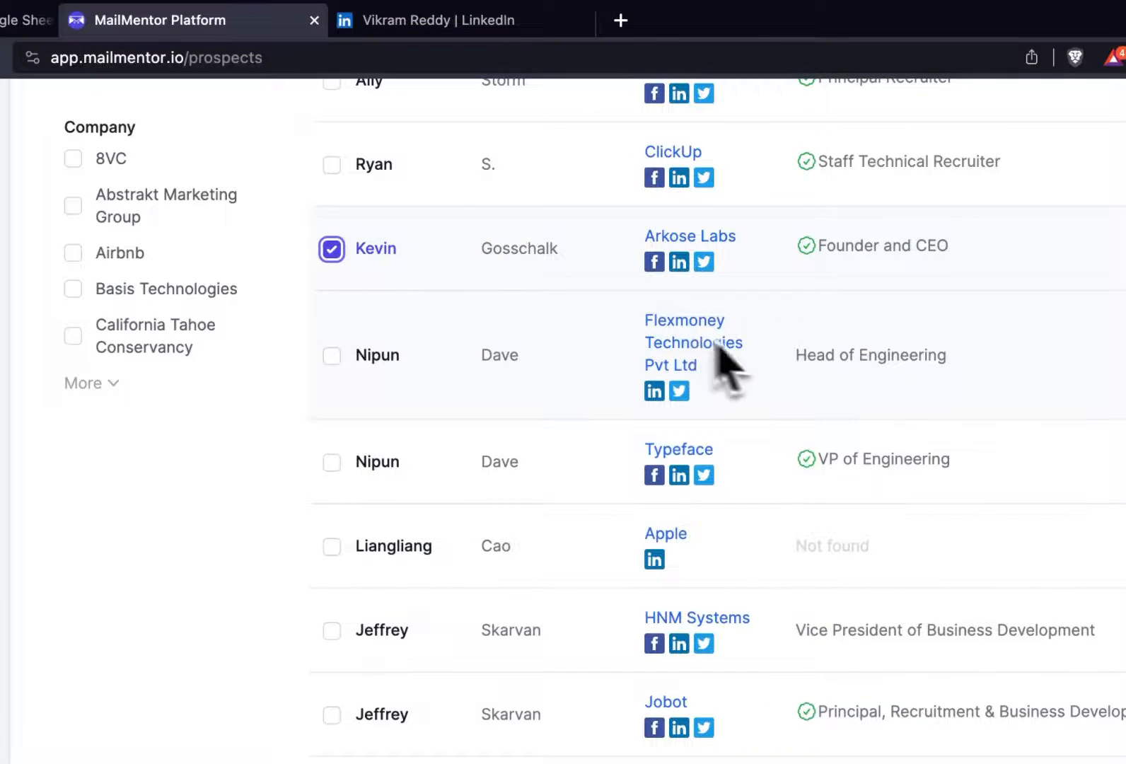
left_click(332, 355)
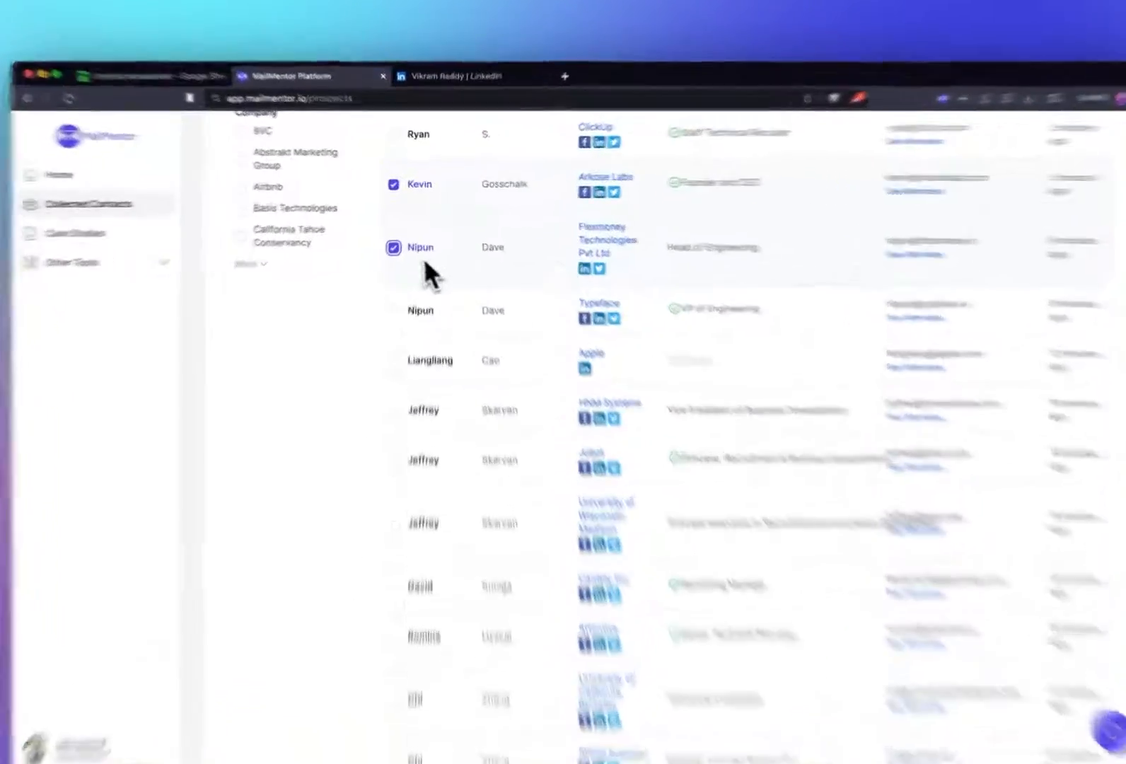
left_click(401, 236)
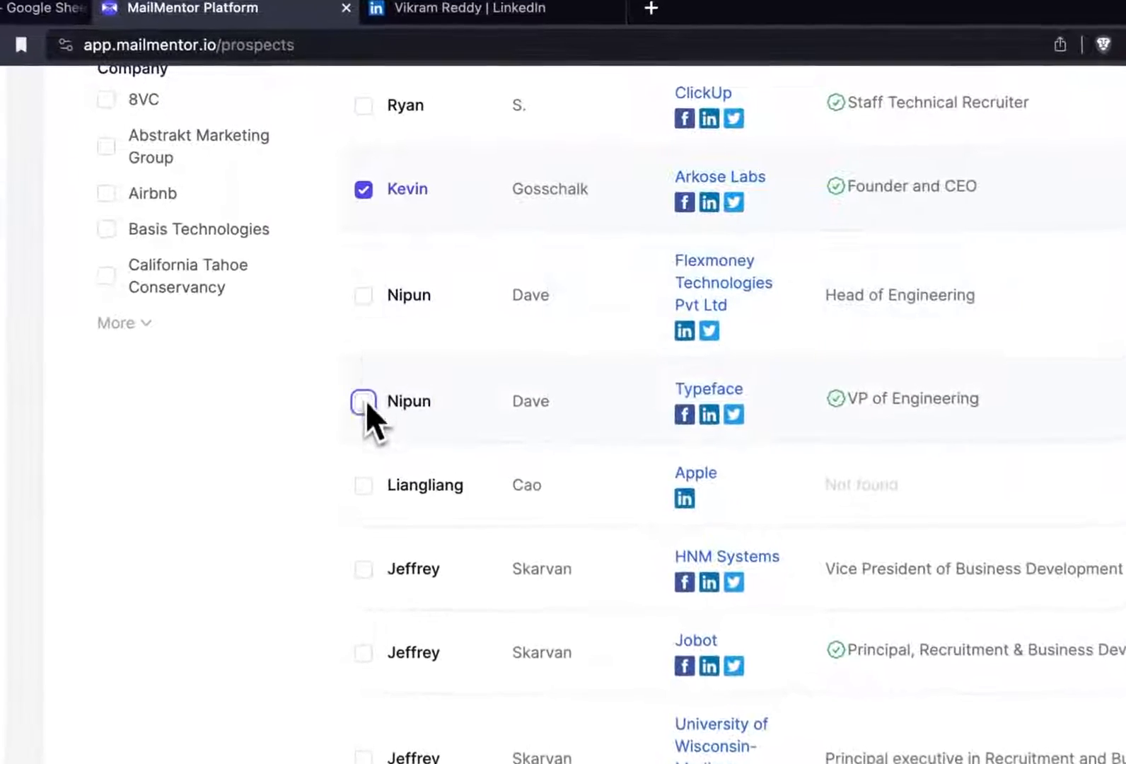
left_click(401, 290)
scroll(743, 467, "down", 6)
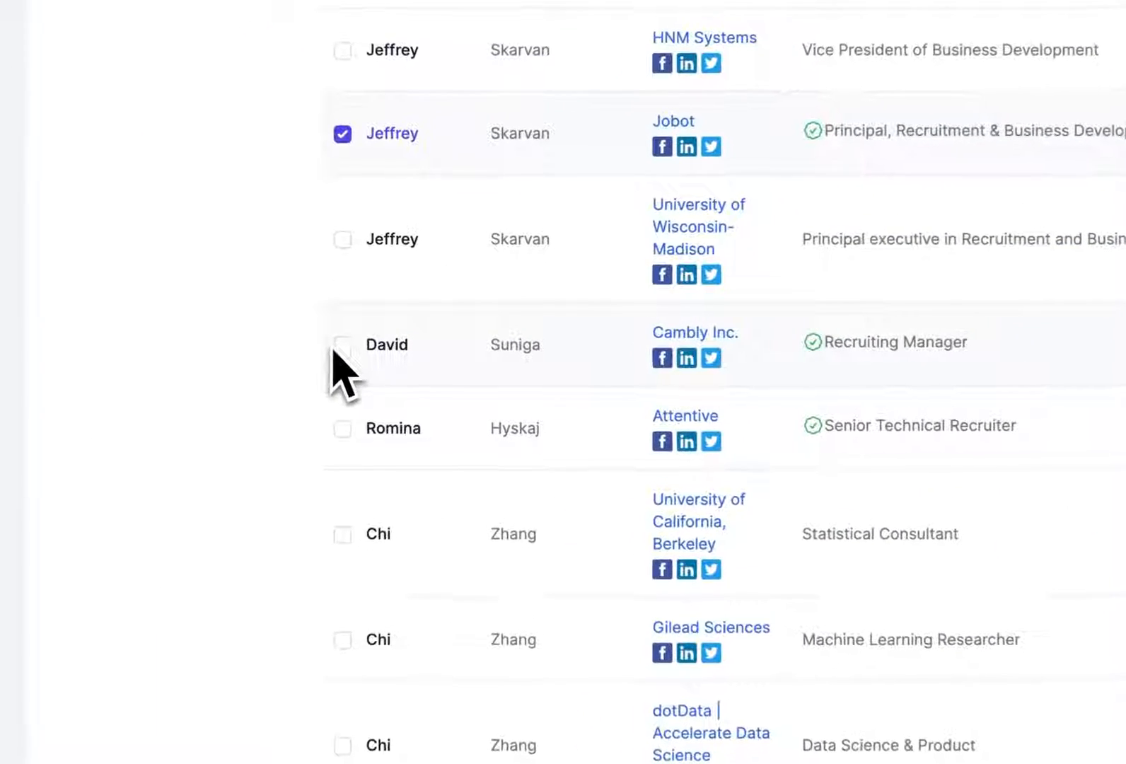
left_click(400, 321)
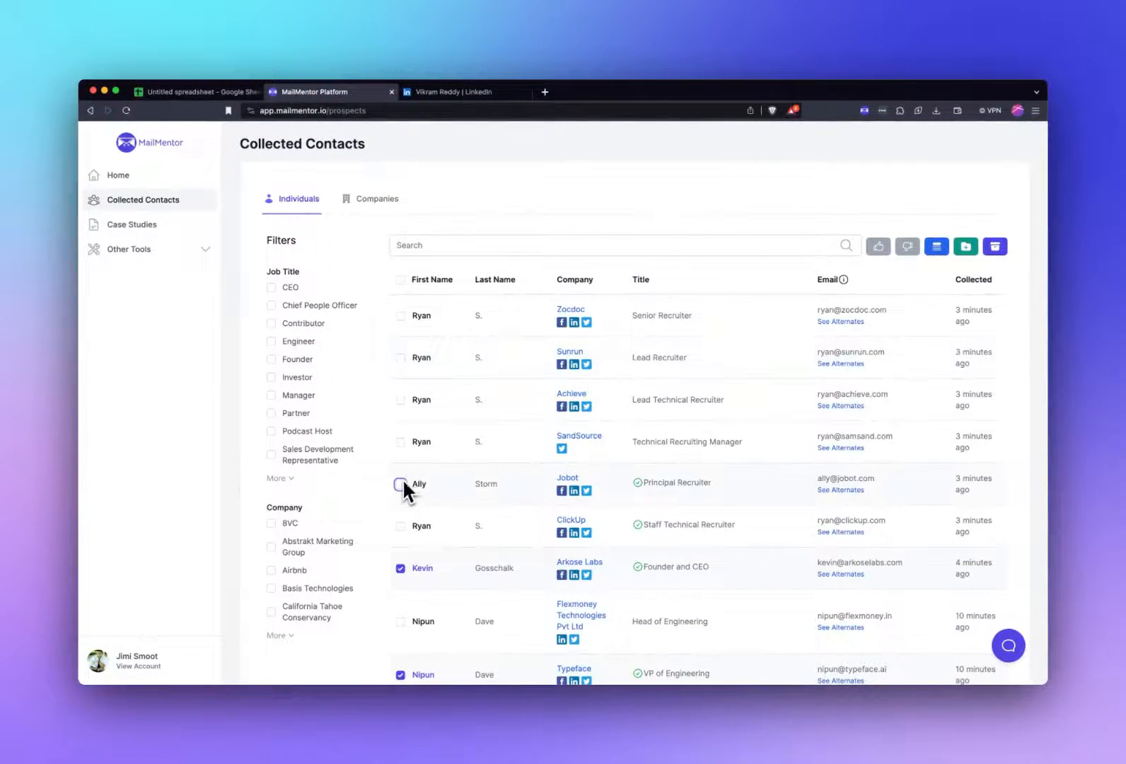
left_click(967, 256)
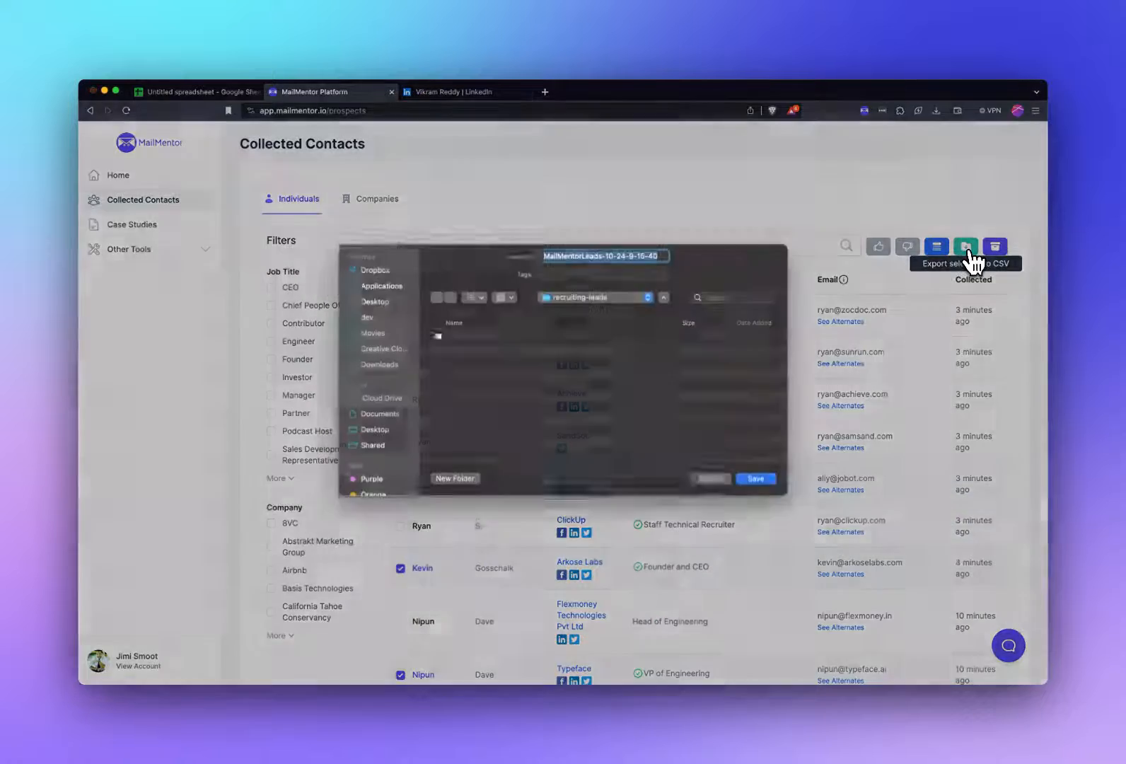
left_click(773, 494)
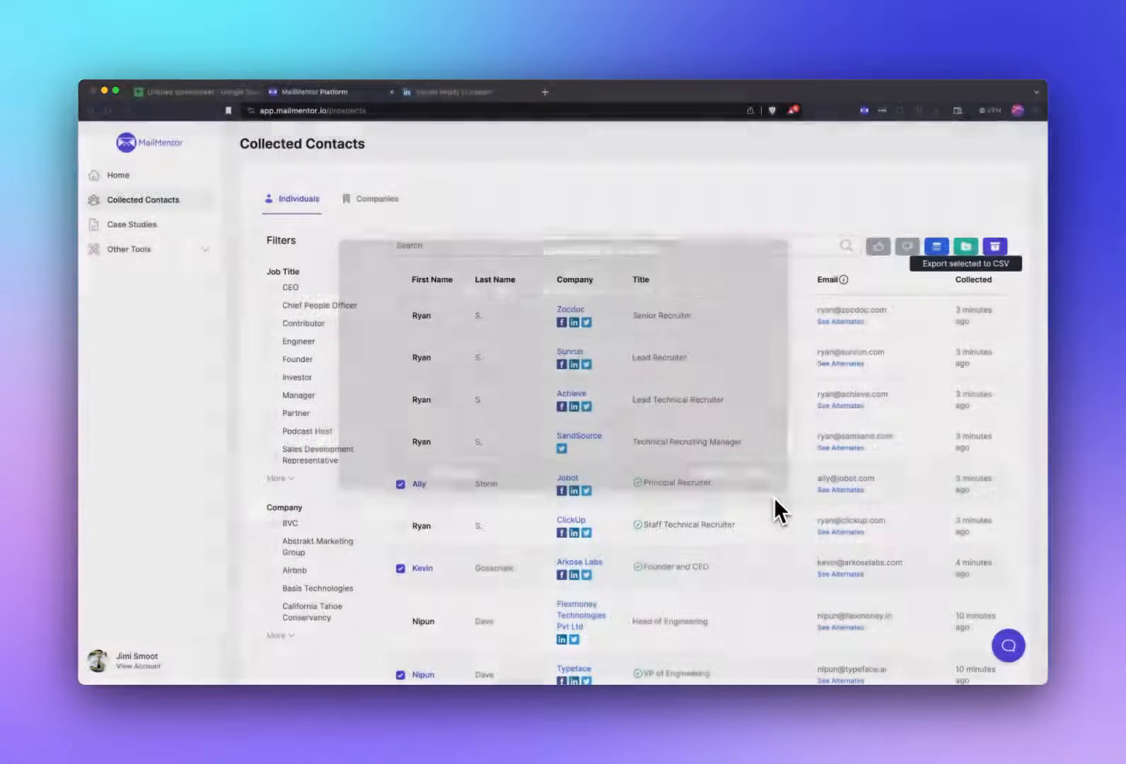
Step: Switch to Google Sheets and import MailMentorLeads-10-24-9-15-40.csv from the recruiting-leads folder with the import location Replace spreadsheet
left_click(199, 99)
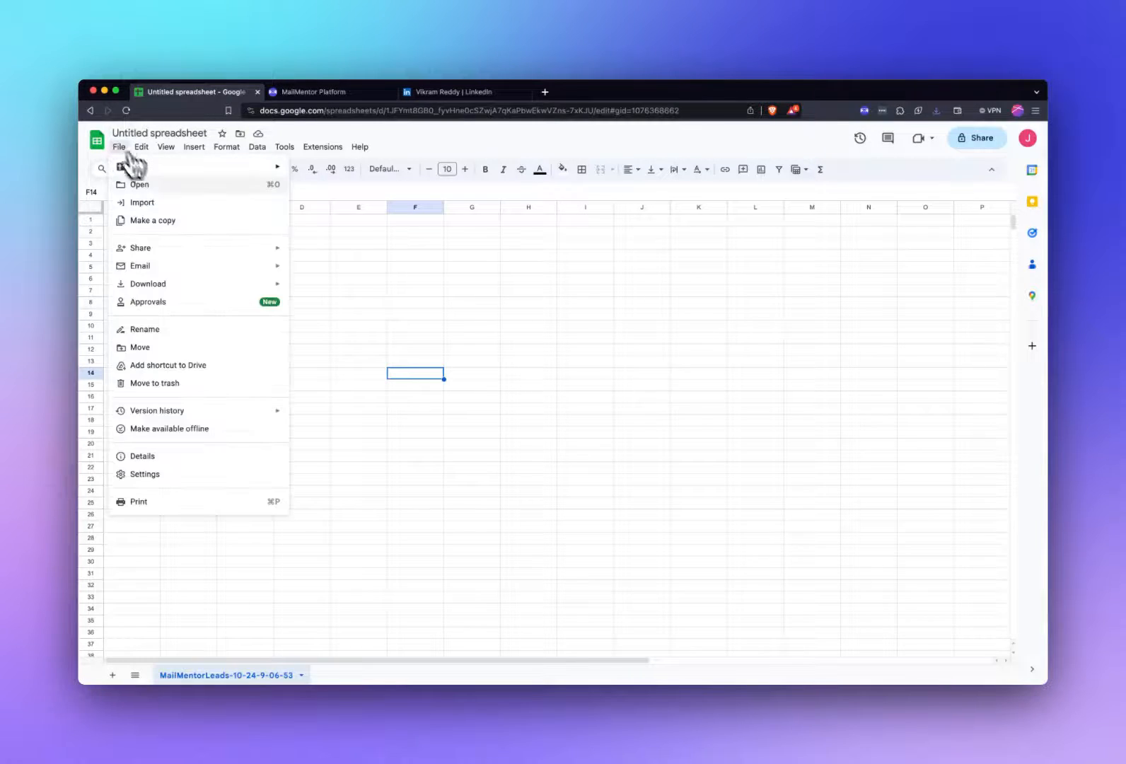
left_click(148, 203)
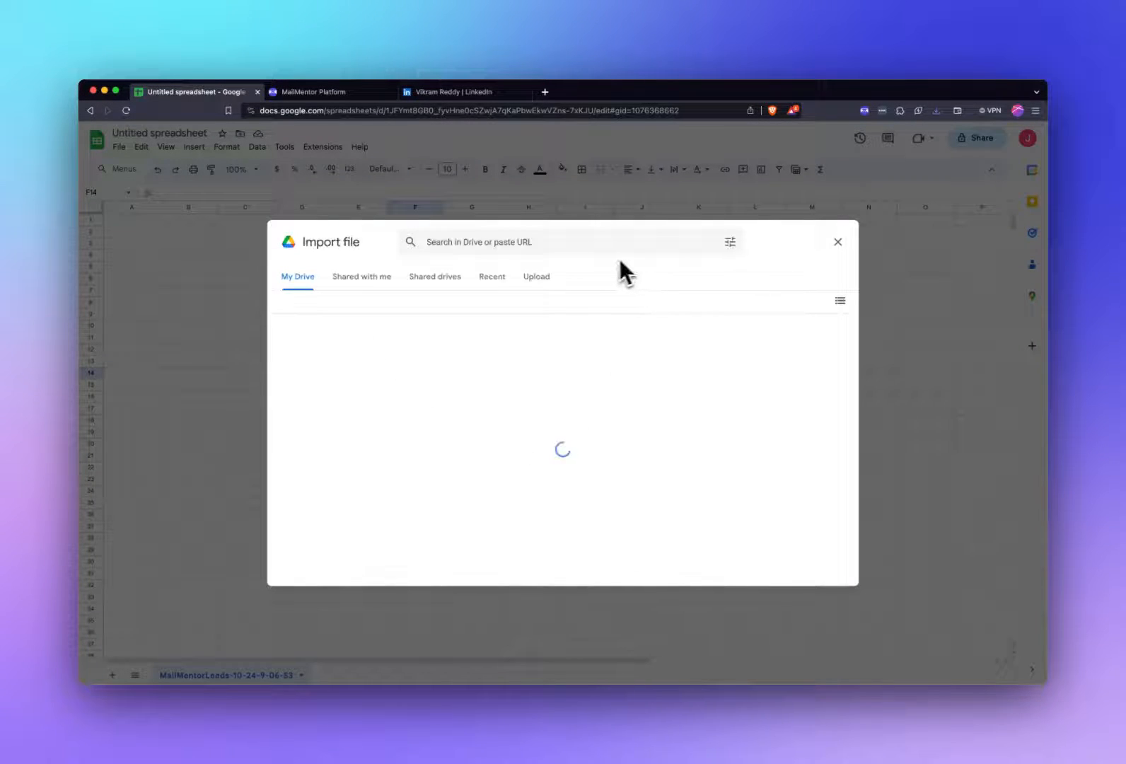
left_click(566, 285)
mouse_move(541, 699)
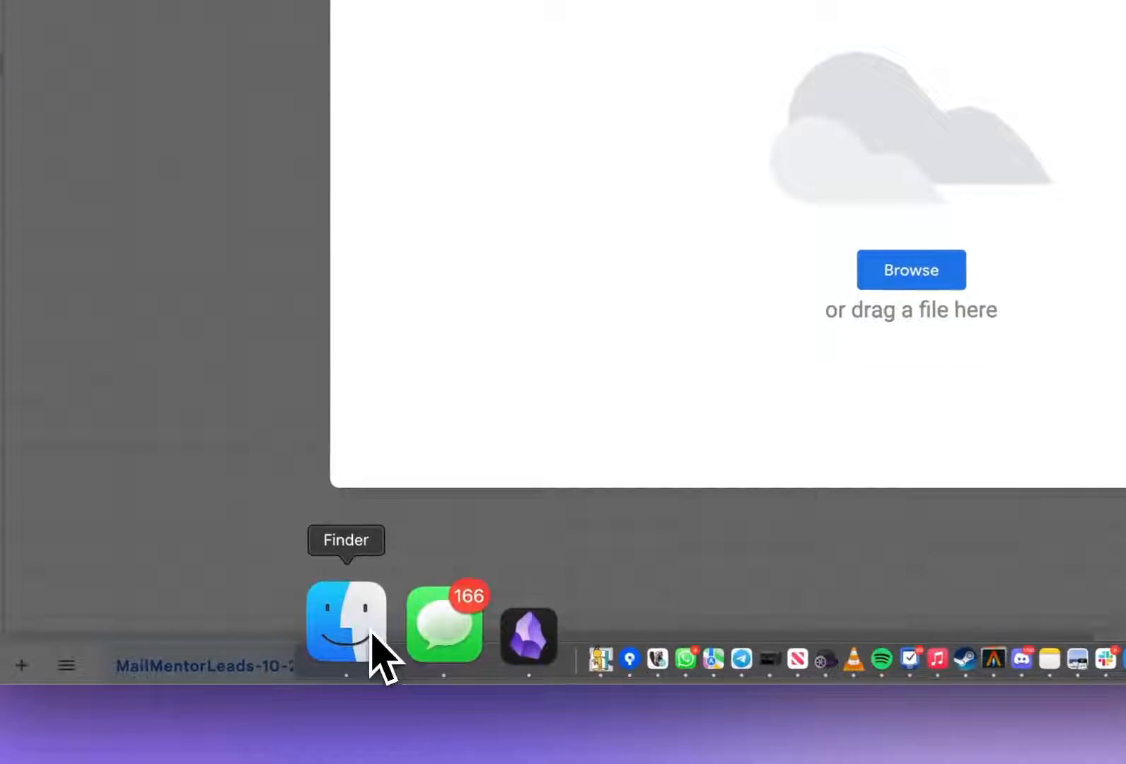
left_click(225, 666)
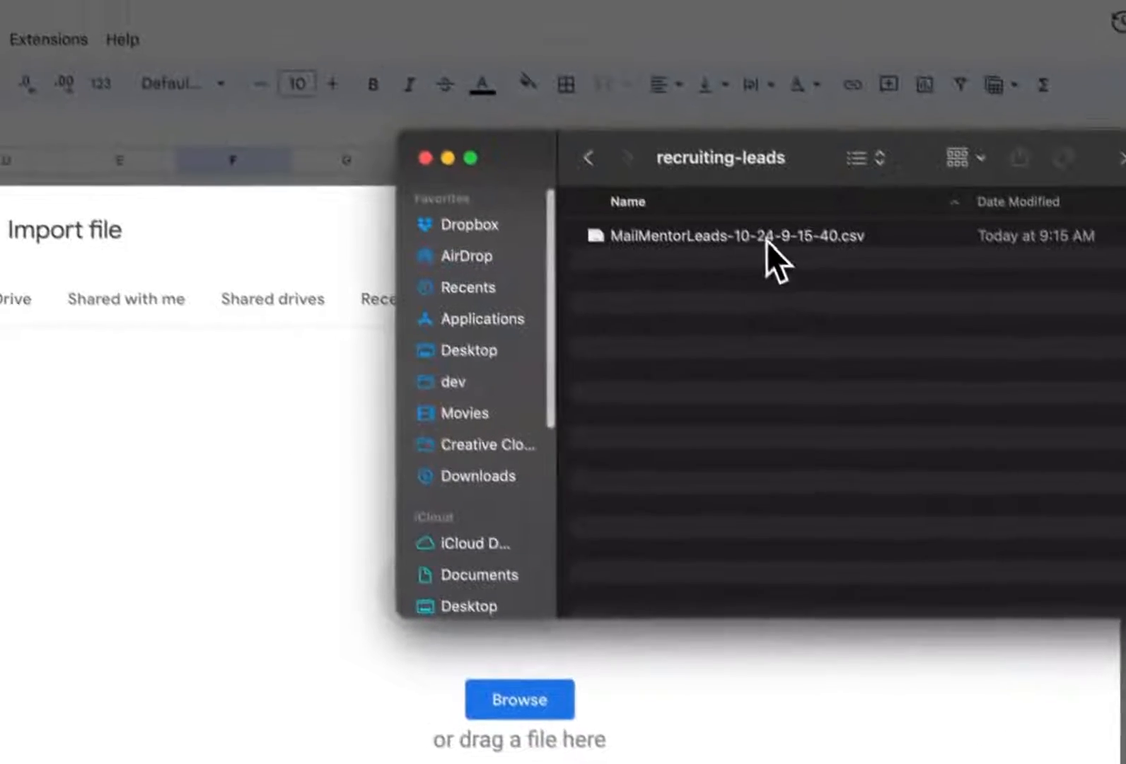
left_click_drag(789, 24, 223, 299)
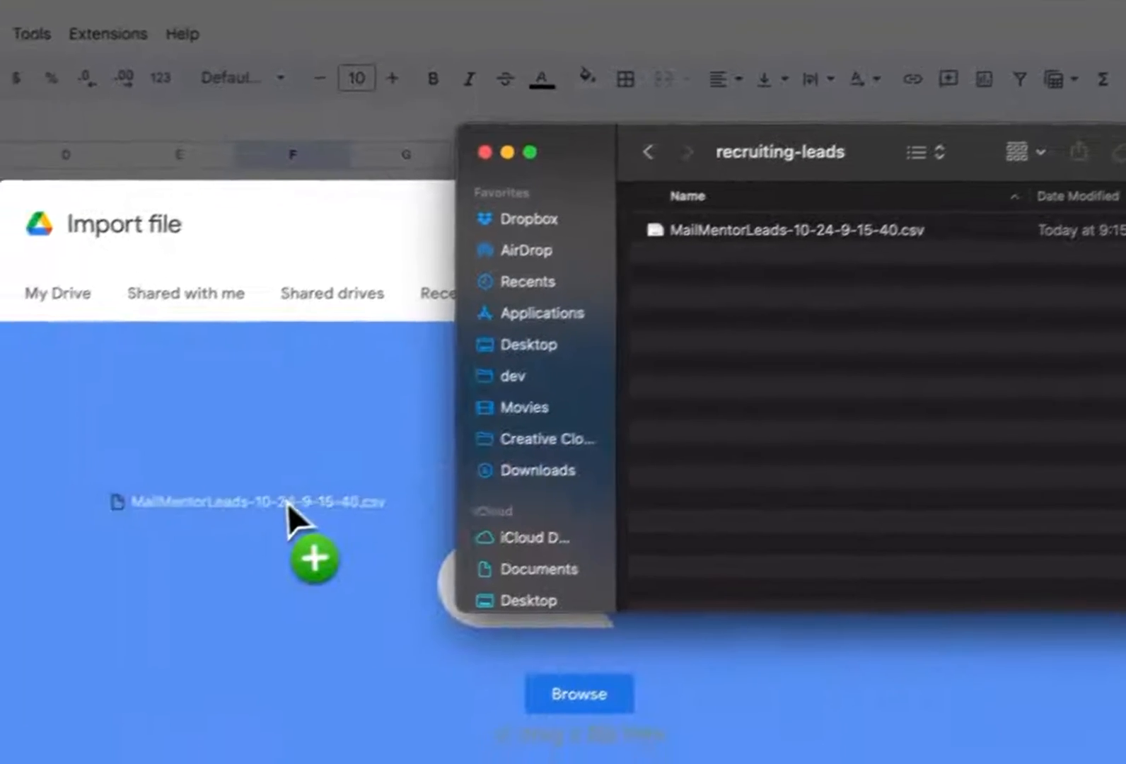
left_click_drag(288, 504, 290, 506)
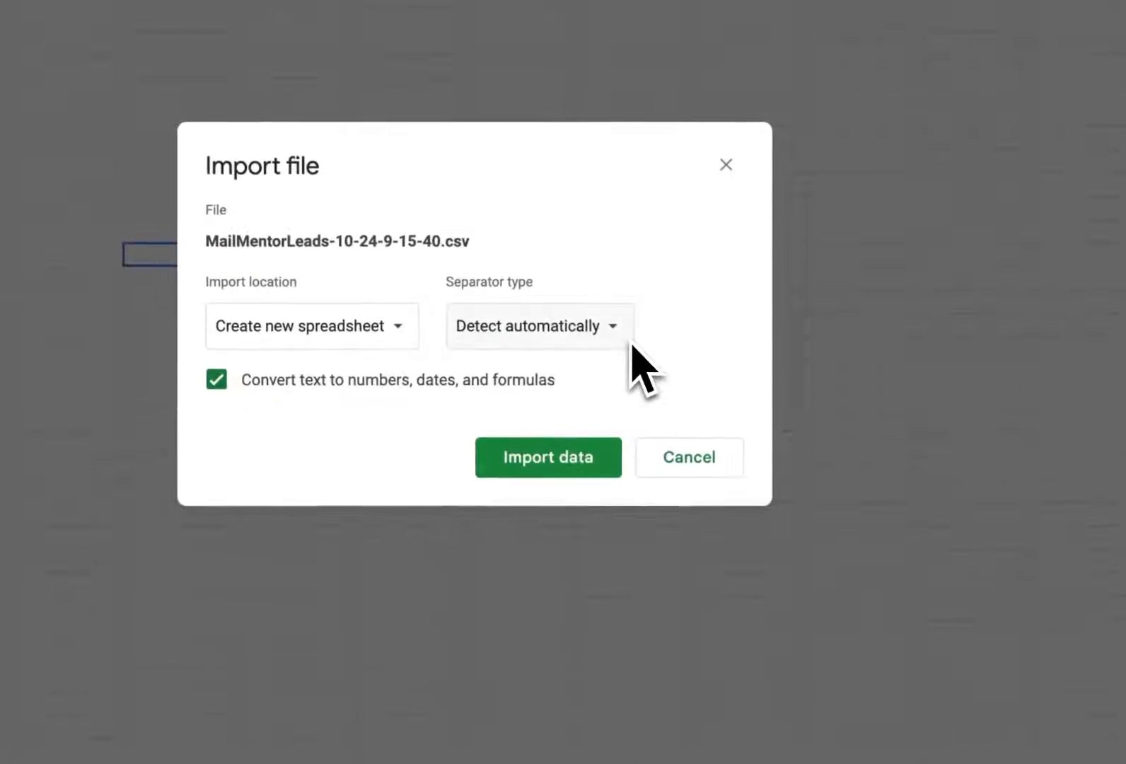
left_click(363, 396)
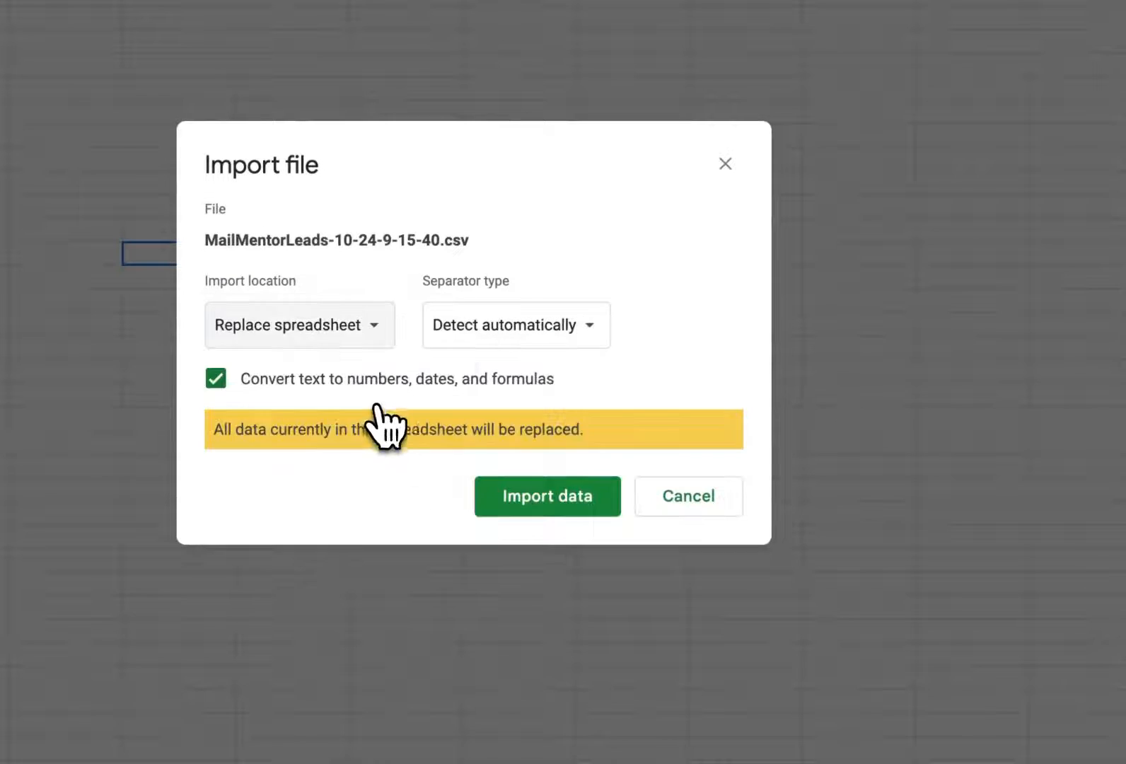
left_click(570, 499)
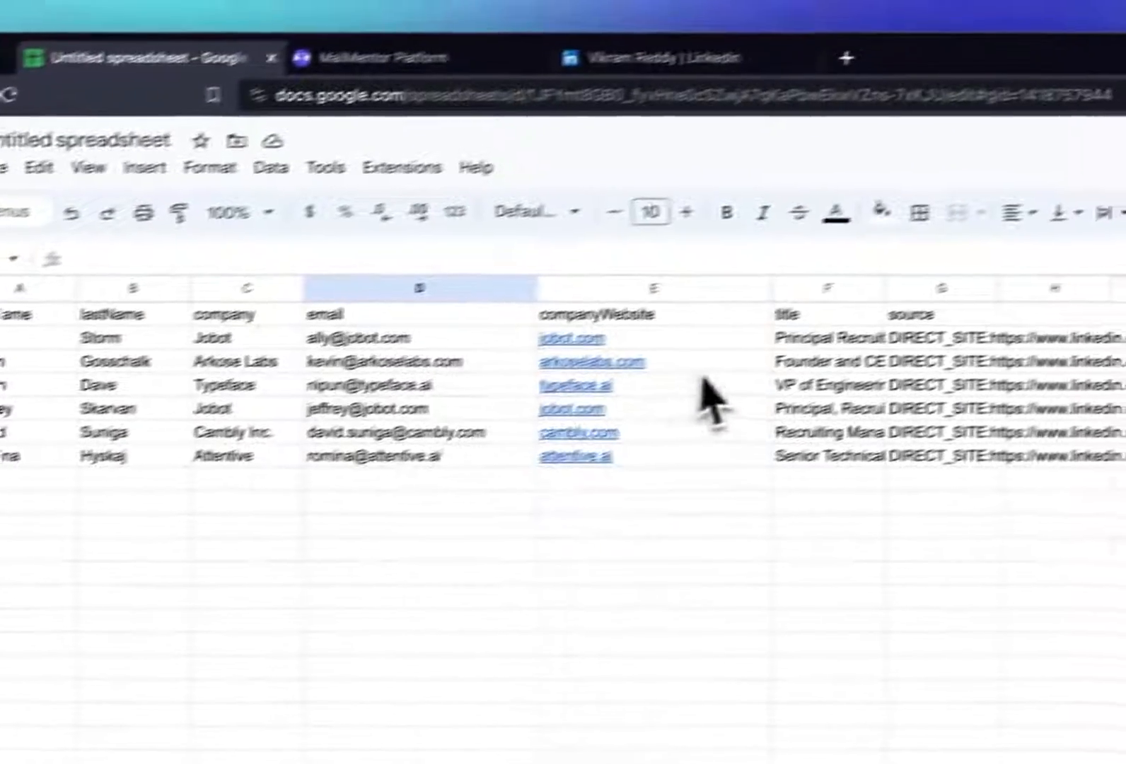
Step: Inspect the LinkedIn profile URL in the first contact's source cell and return to the firstName header cell
left_click(1019, 317)
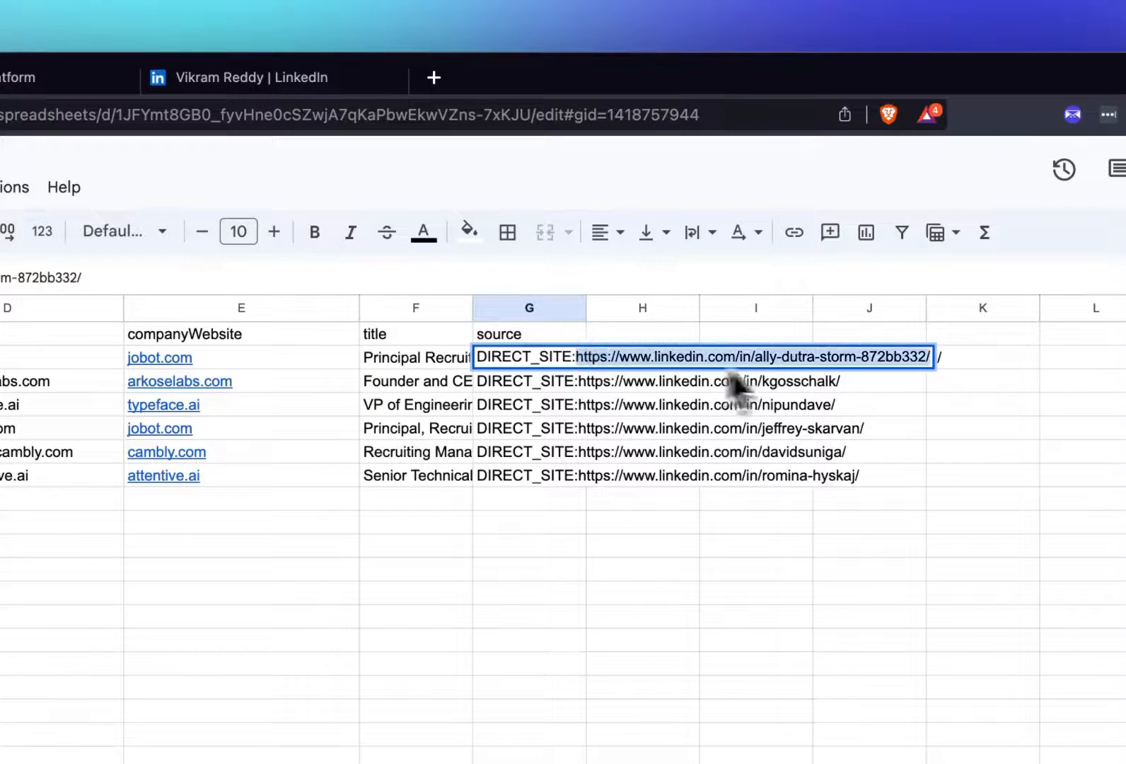
left_click(118, 225)
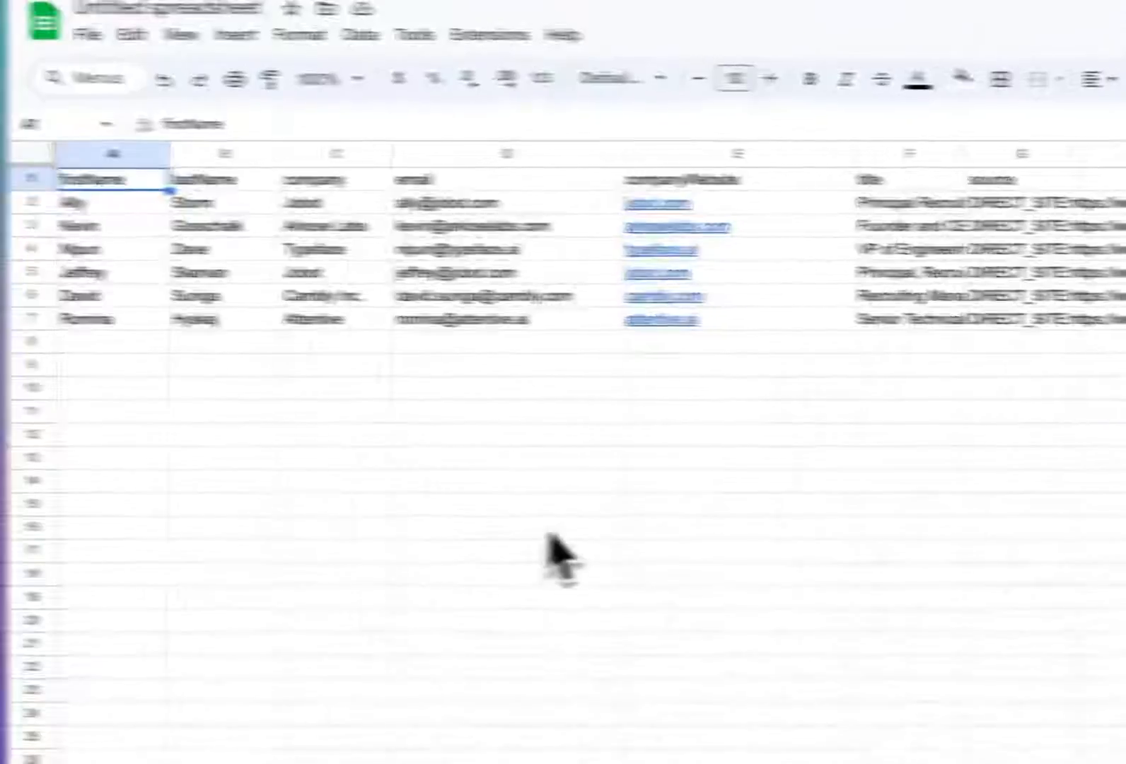